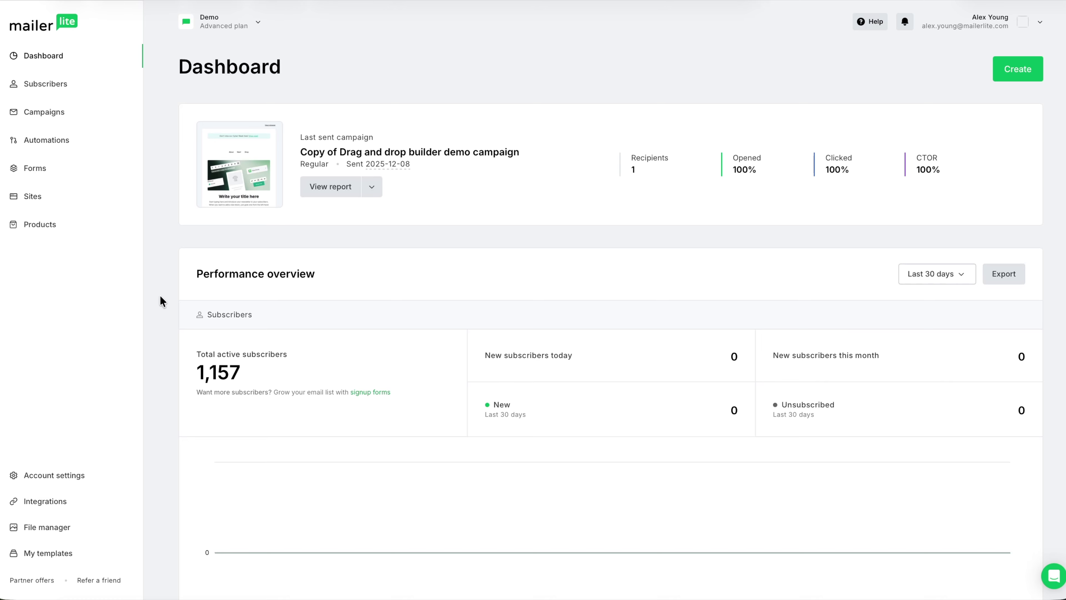
pyautogui.click(53, 475)
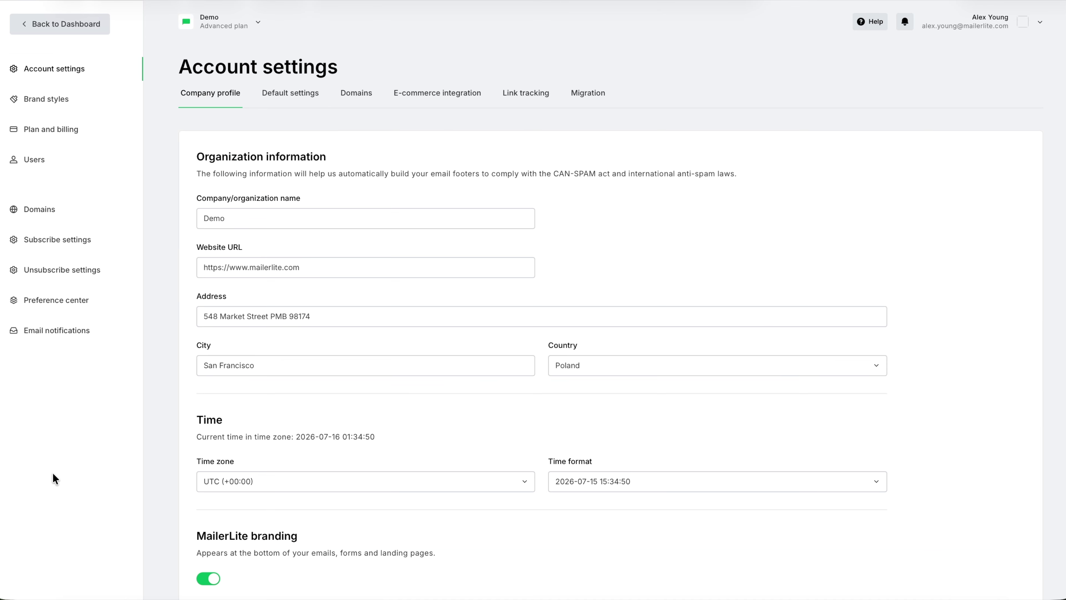
pyautogui.click(43, 101)
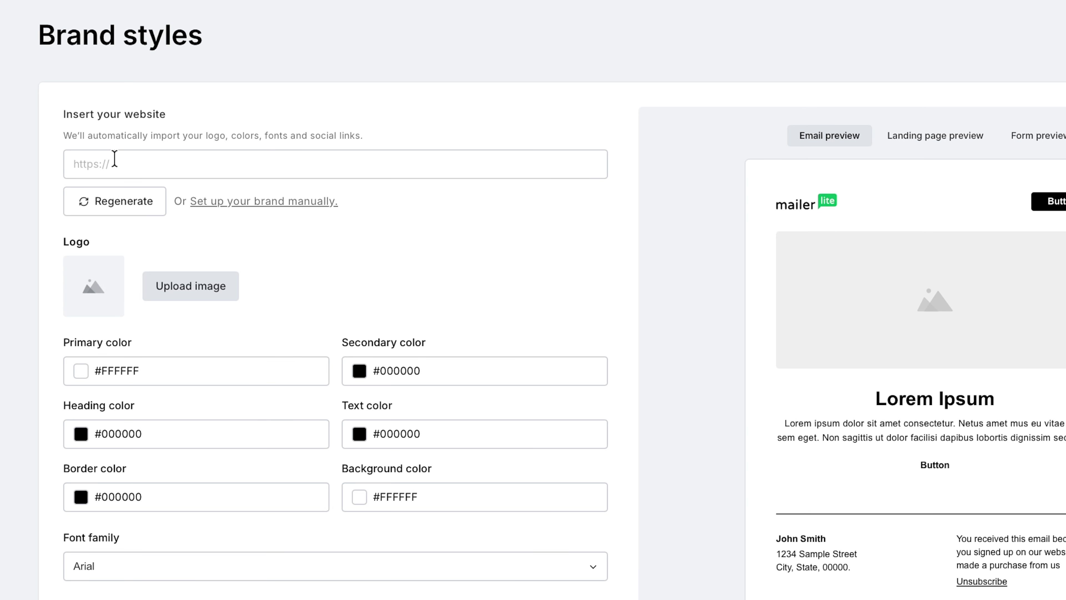
pyautogui.click(114, 158)
pyautogui.write('www.mailerlite.com')
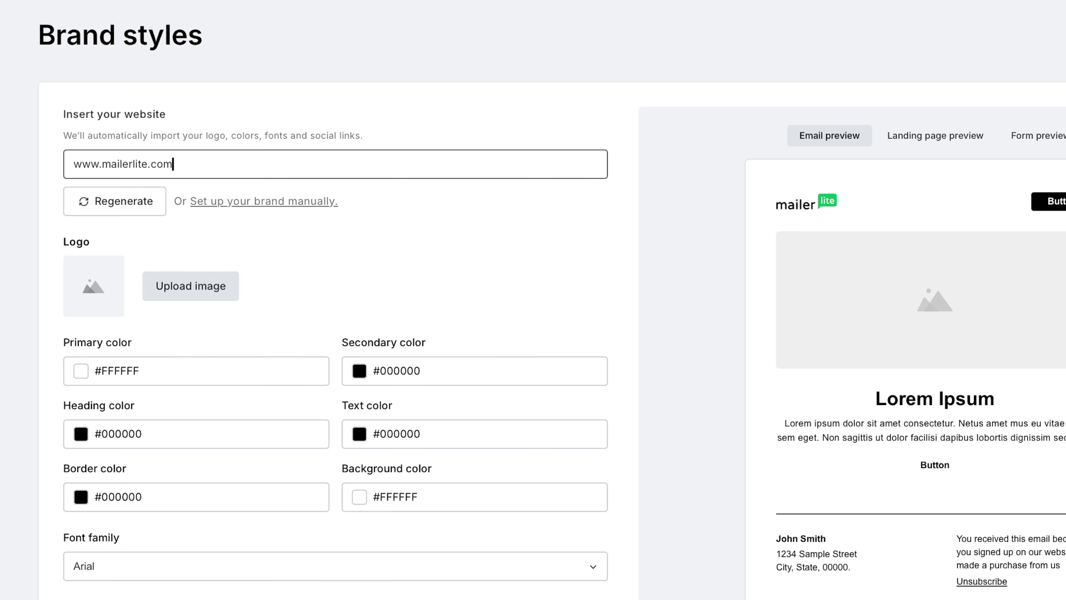
pyautogui.press('Return')
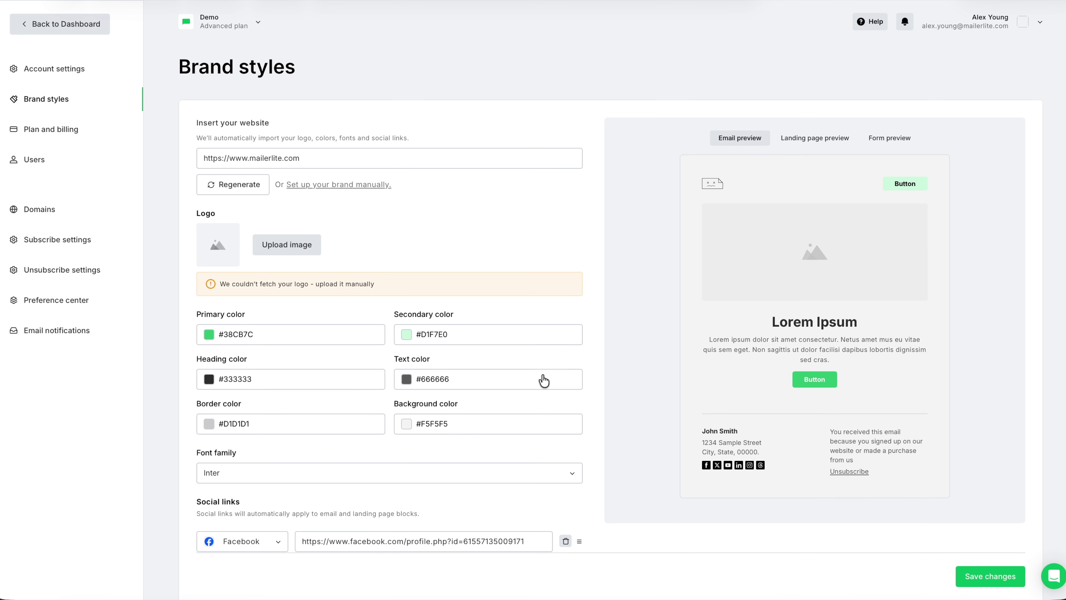
# Step: Search the stored images for "logo", set ML_logo.png as the brand logo and save the brand styles
pyautogui.scroll(-3, 543, 380)
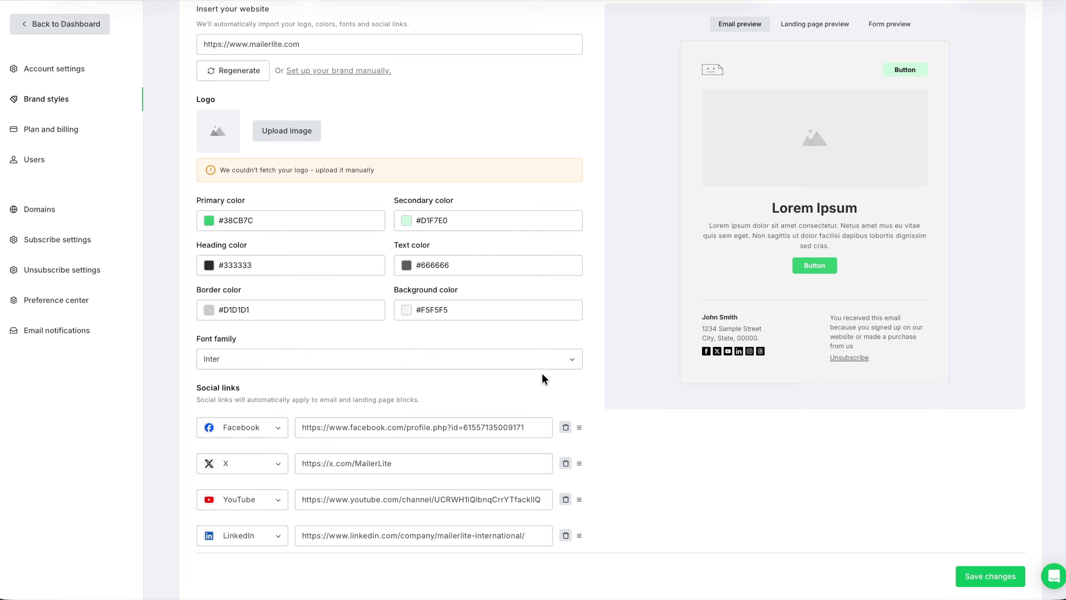
pyautogui.scroll(1, 423, 294)
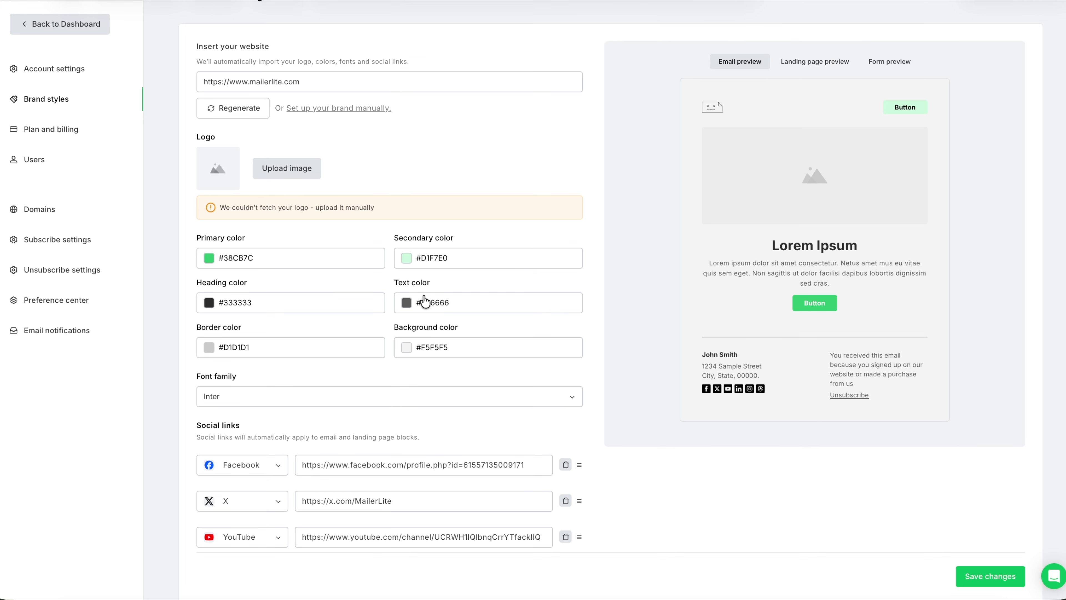
pyautogui.scroll(-3, 423, 294)
pyautogui.scroll(5, 388, 393)
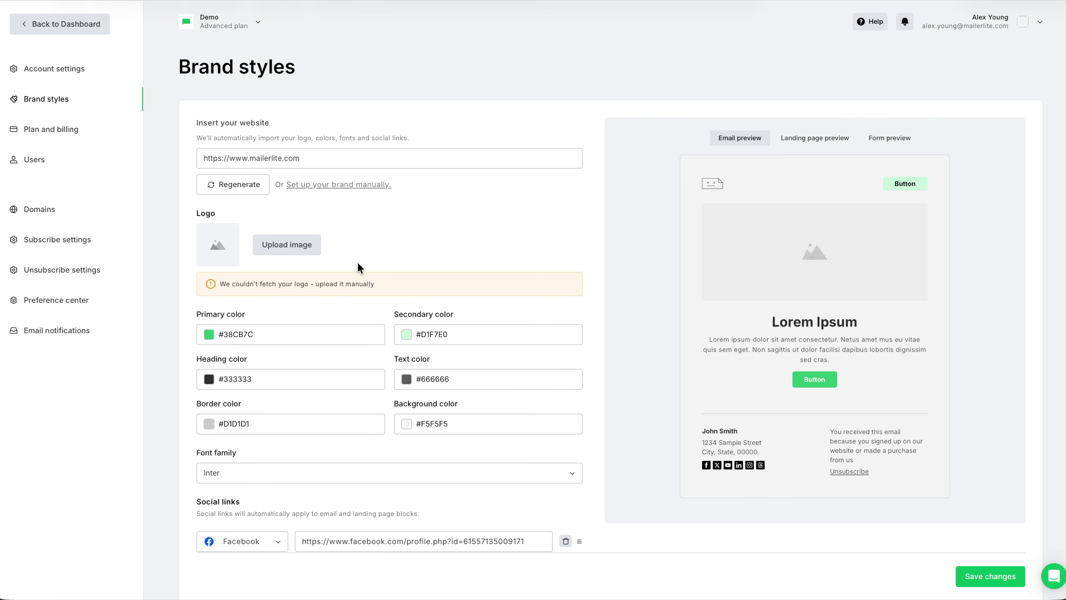
pyautogui.click(285, 244)
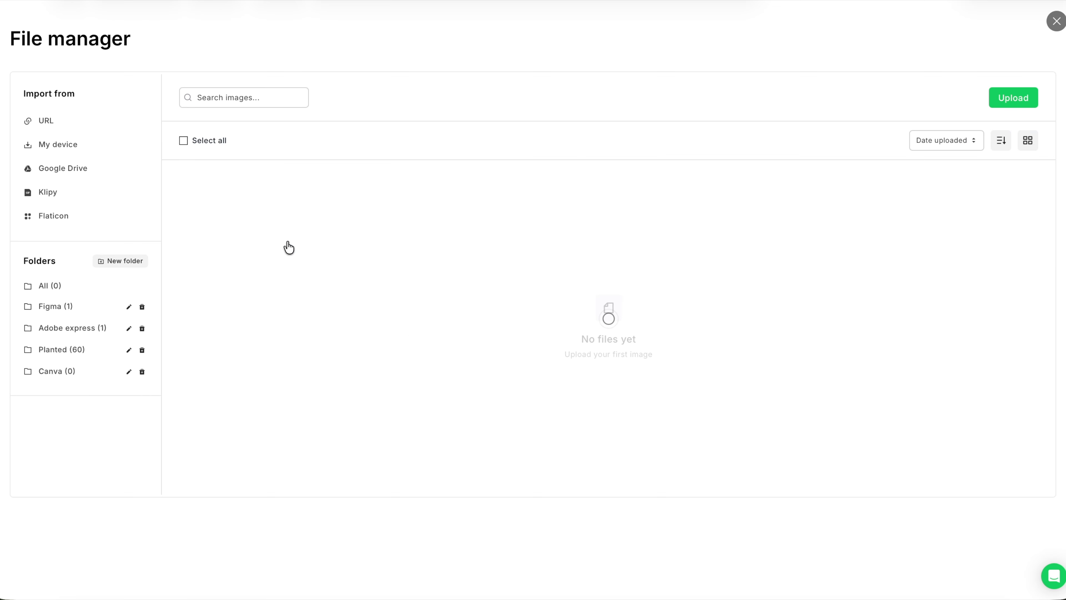
pyautogui.click(267, 98)
pyautogui.write('logo')
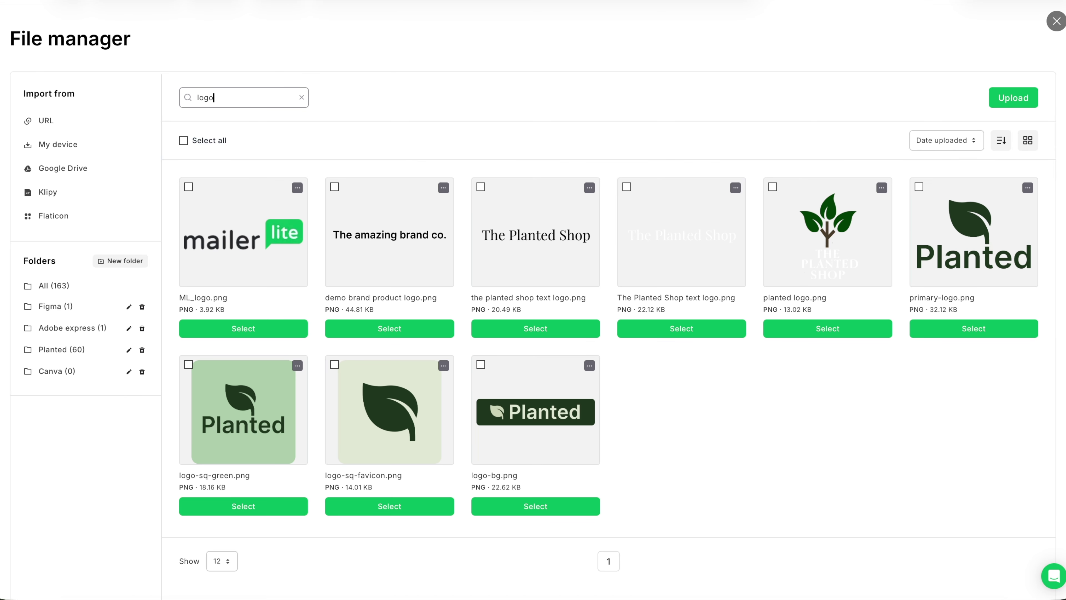
pyautogui.click(260, 332)
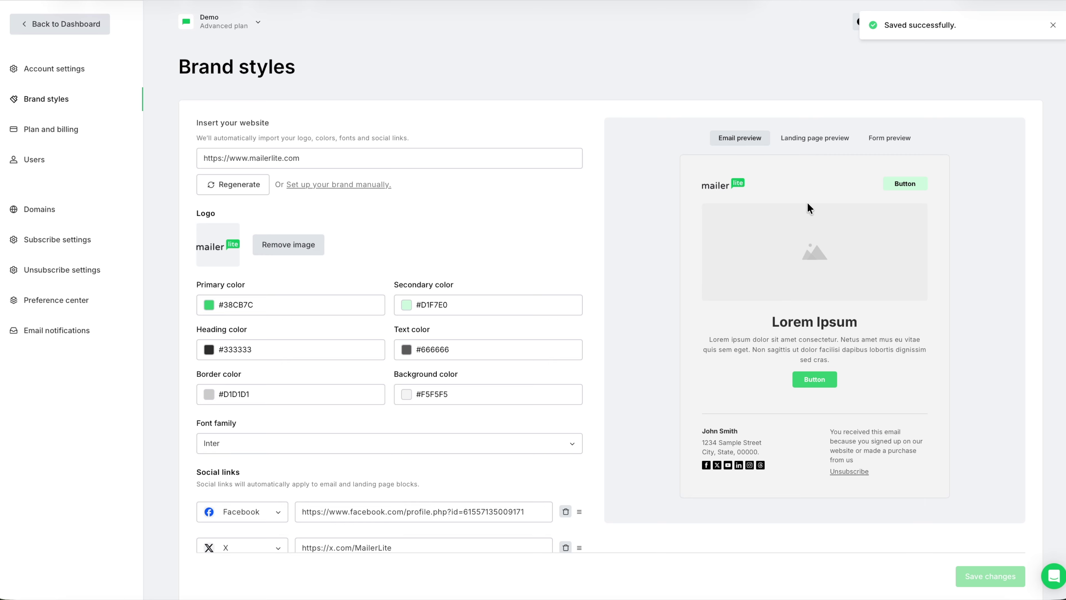
# Step: Preview the brand styles on the landing page and the form, then return to the email preview
pyautogui.click(819, 145)
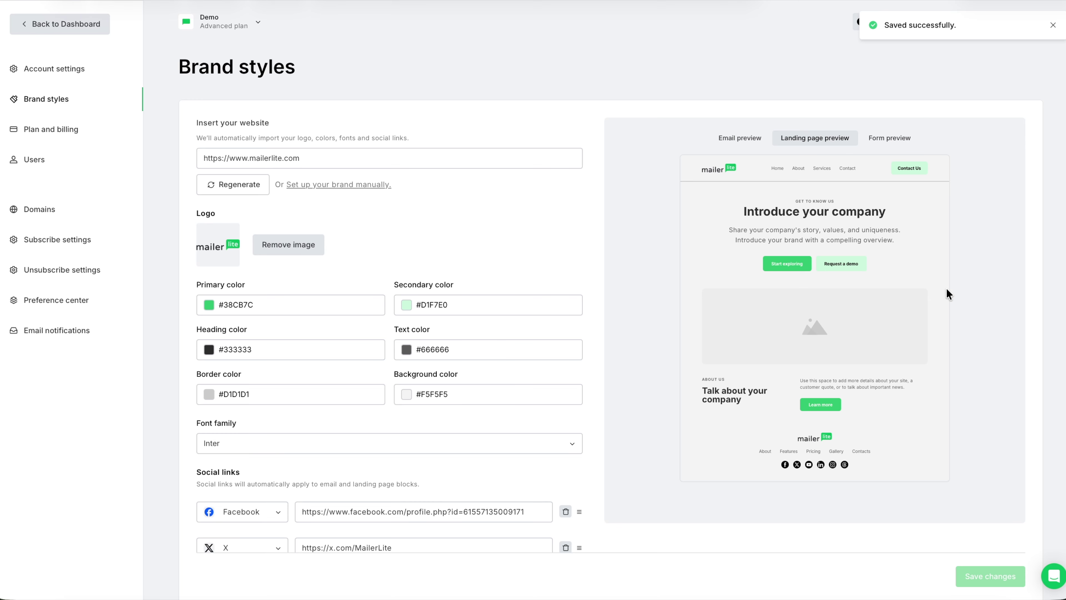
pyautogui.click(884, 143)
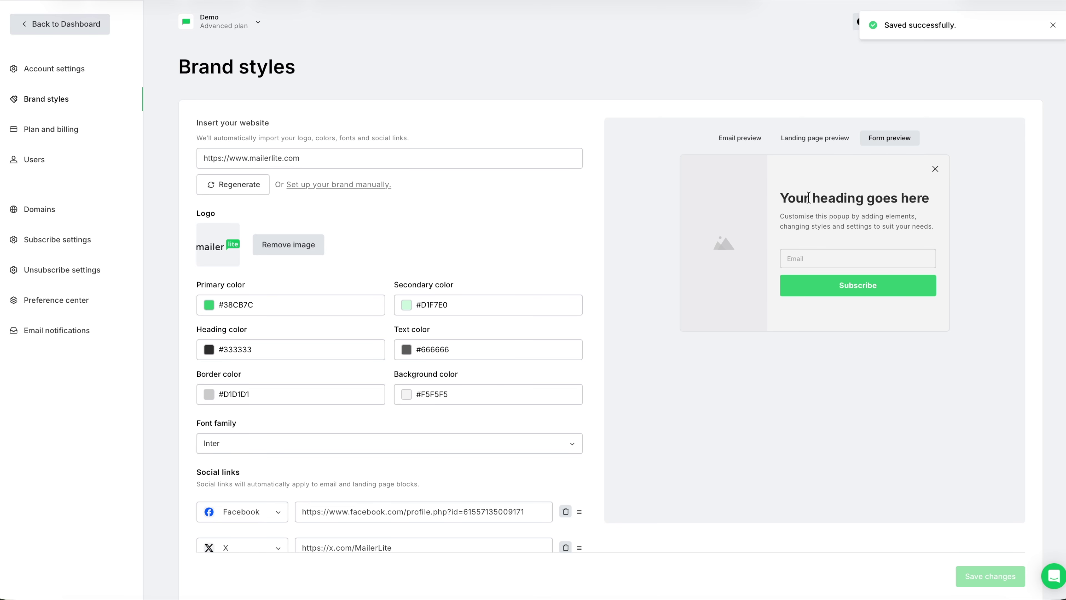
pyautogui.click(740, 141)
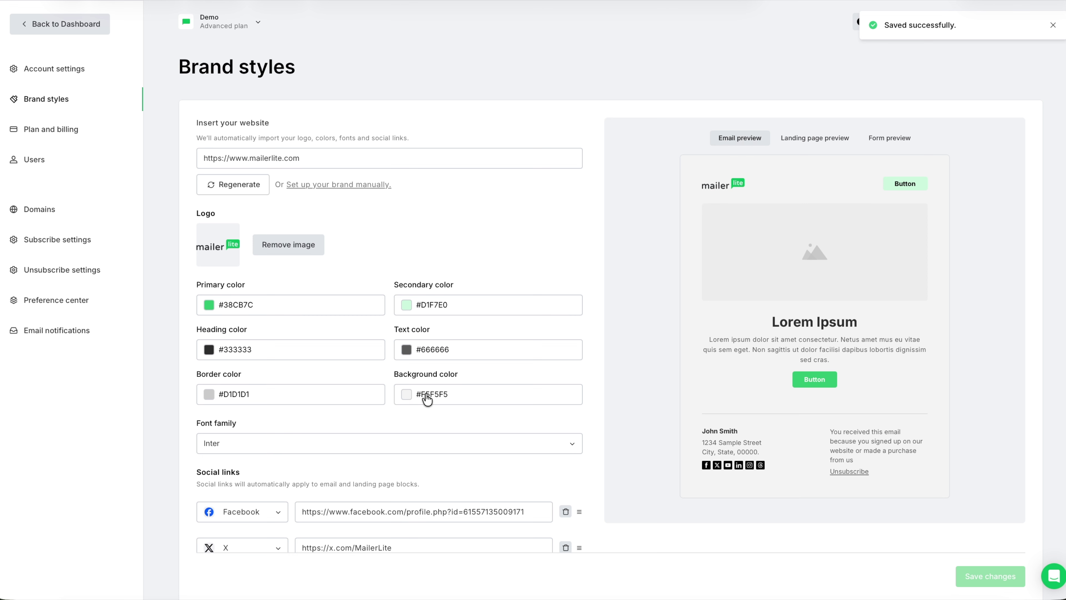
# Step: Set the brand's background color to #FFFFFF and save the changes
pyautogui.click(407, 395)
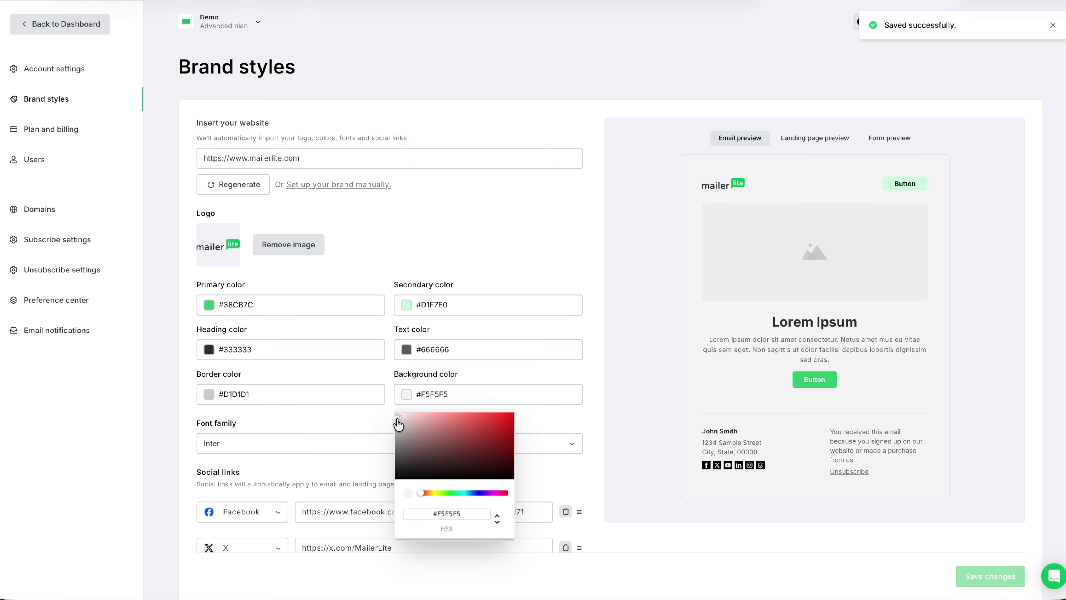
pyautogui.moveTo(398, 424); pyautogui.dragTo(393, 408)
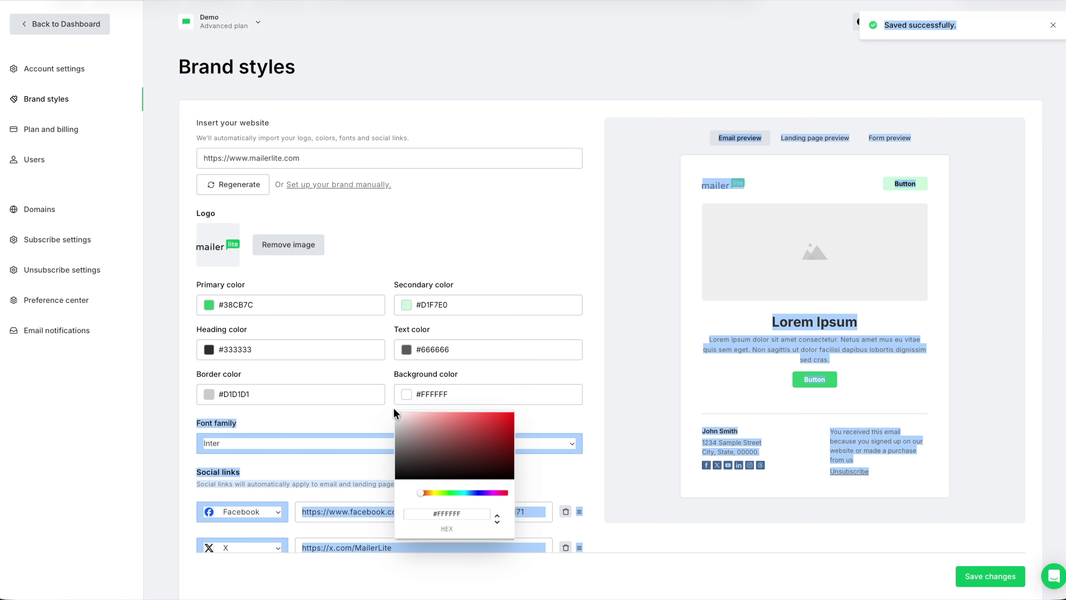
pyautogui.click(610, 376)
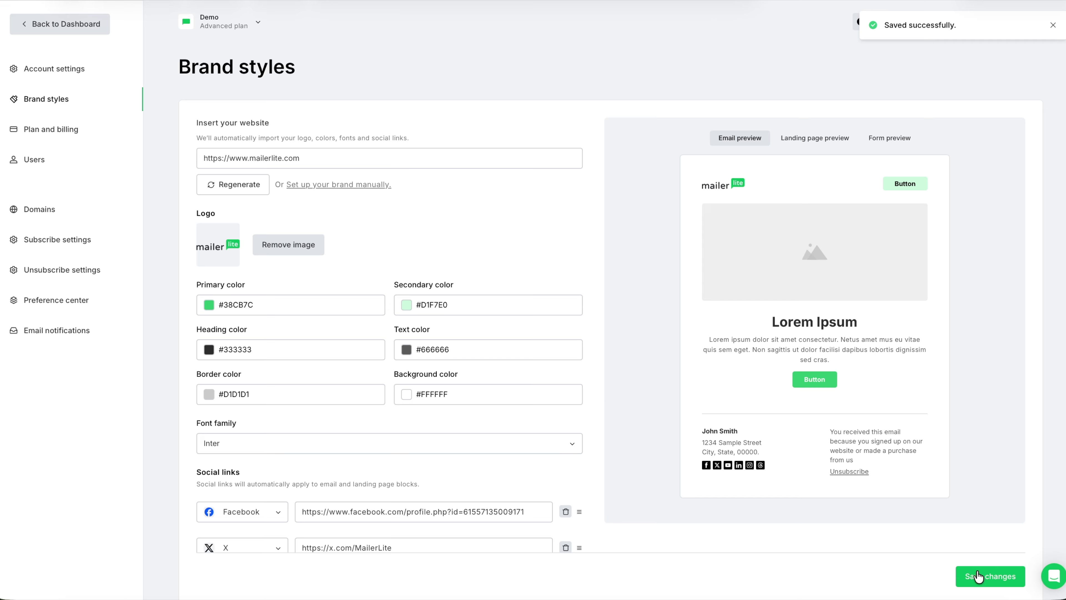
pyautogui.click(989, 582)
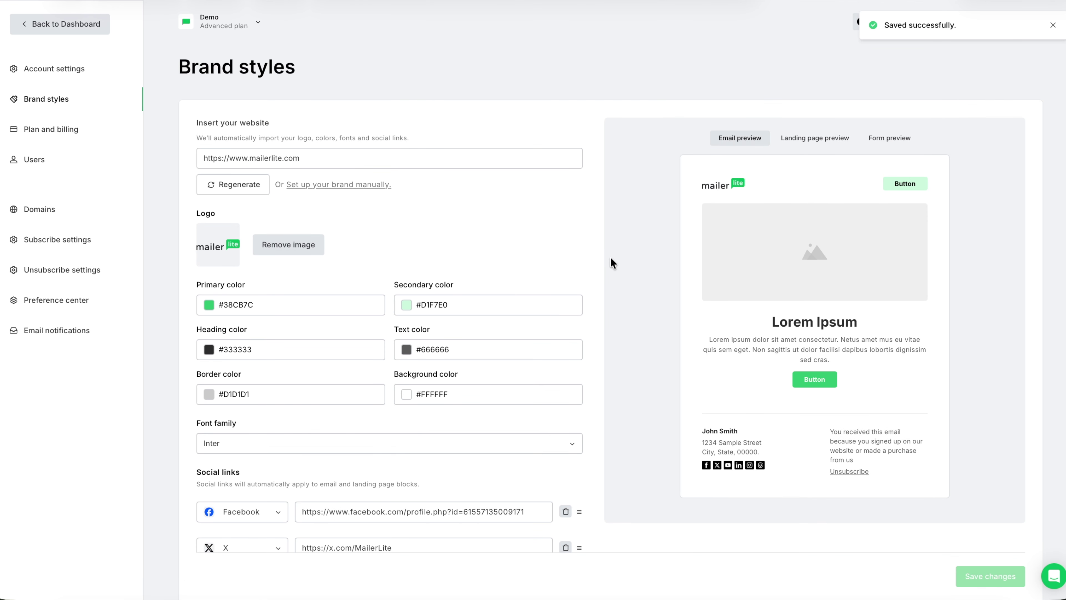
# Step: Return to the dashboard and create a new regular email campaign
pyautogui.click(68, 25)
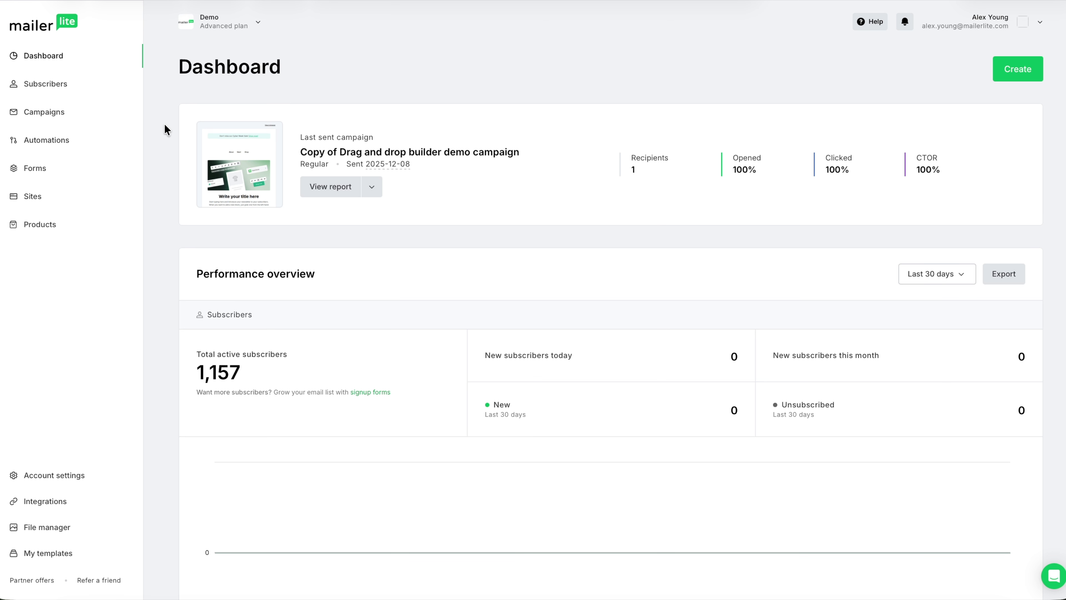
pyautogui.click(1005, 73)
pyautogui.click(422, 244)
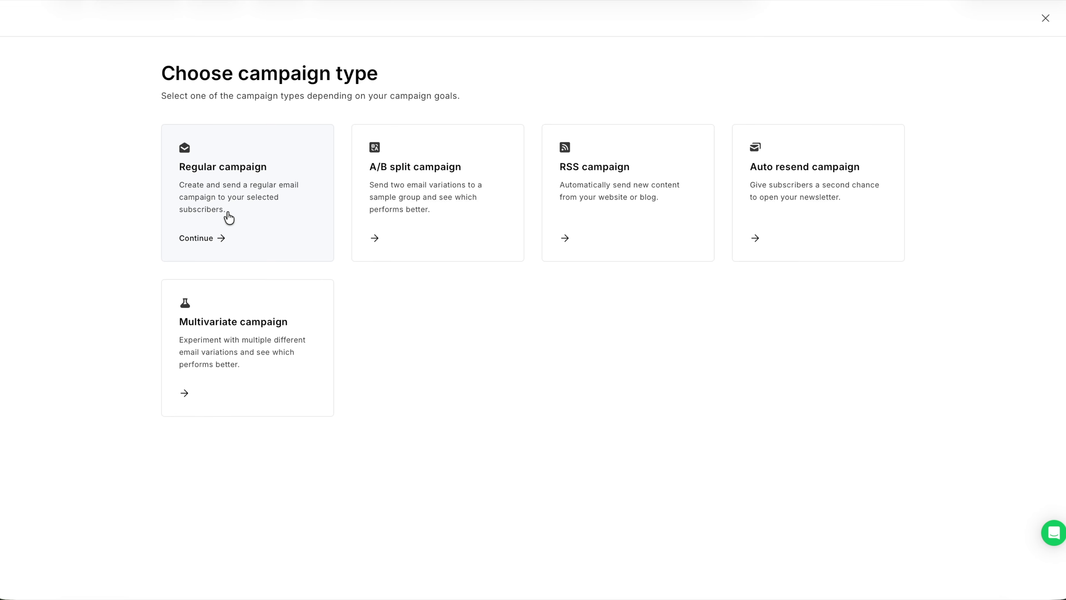
pyautogui.click(228, 215)
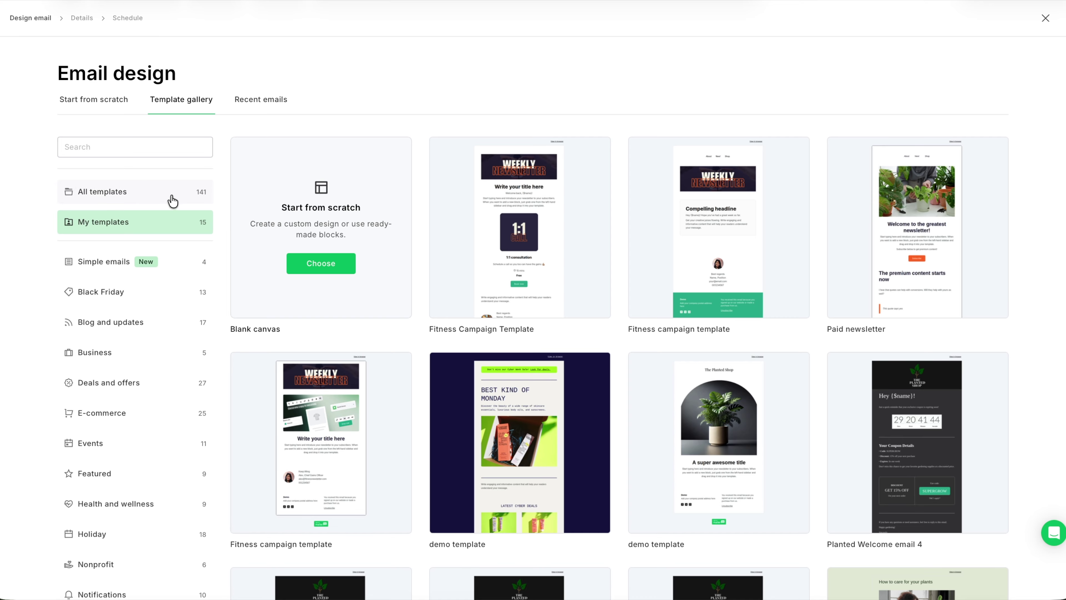
# Step: Show all gallery templates and start the email design from the brand-styled Magazine template
pyautogui.click(112, 202)
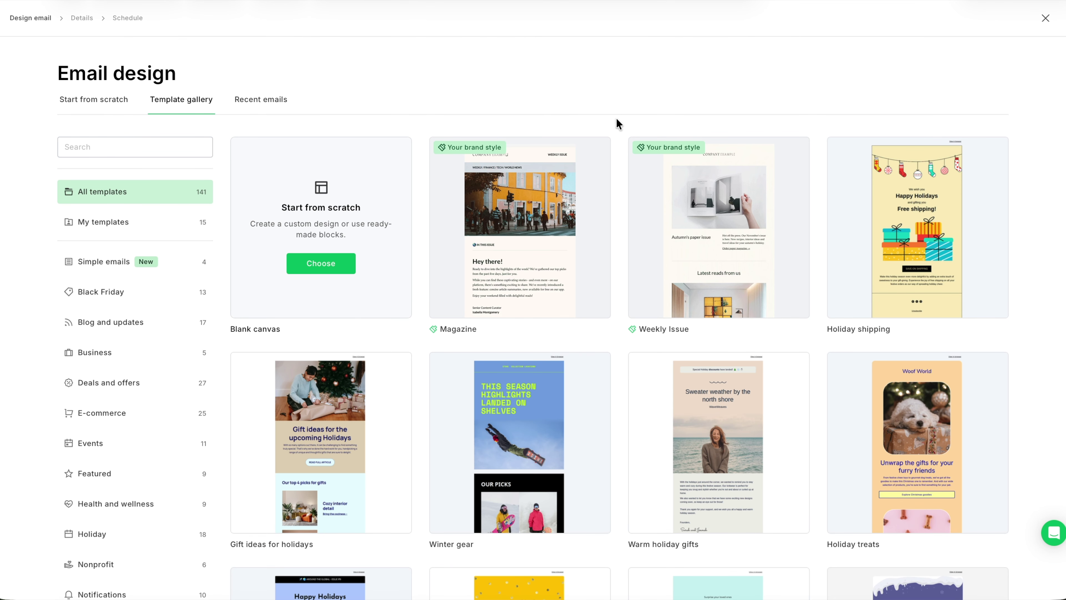
pyautogui.moveTo(701, 283)
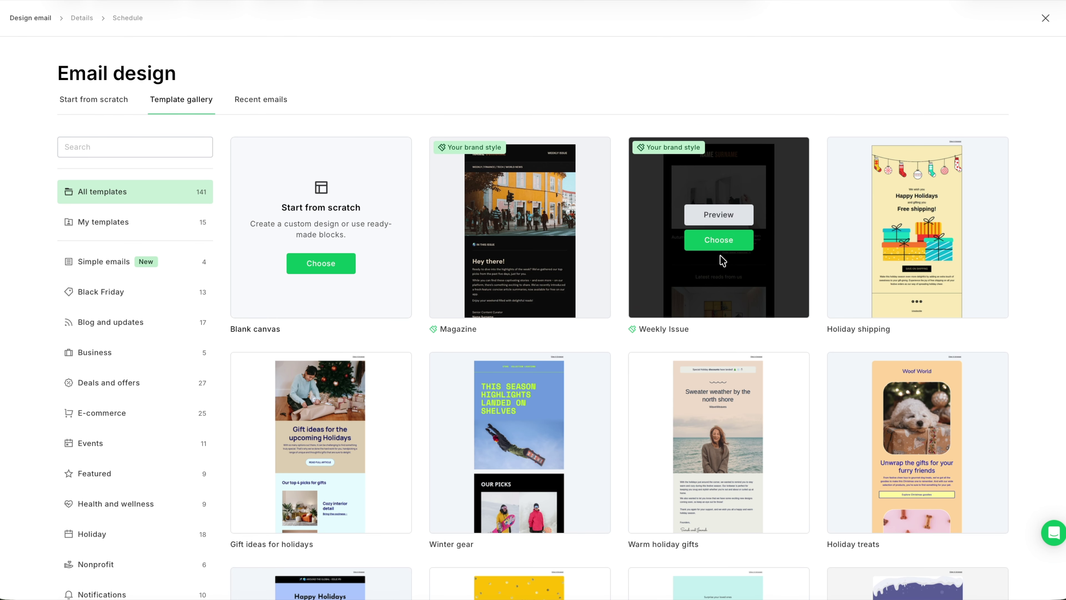
pyautogui.click(718, 240)
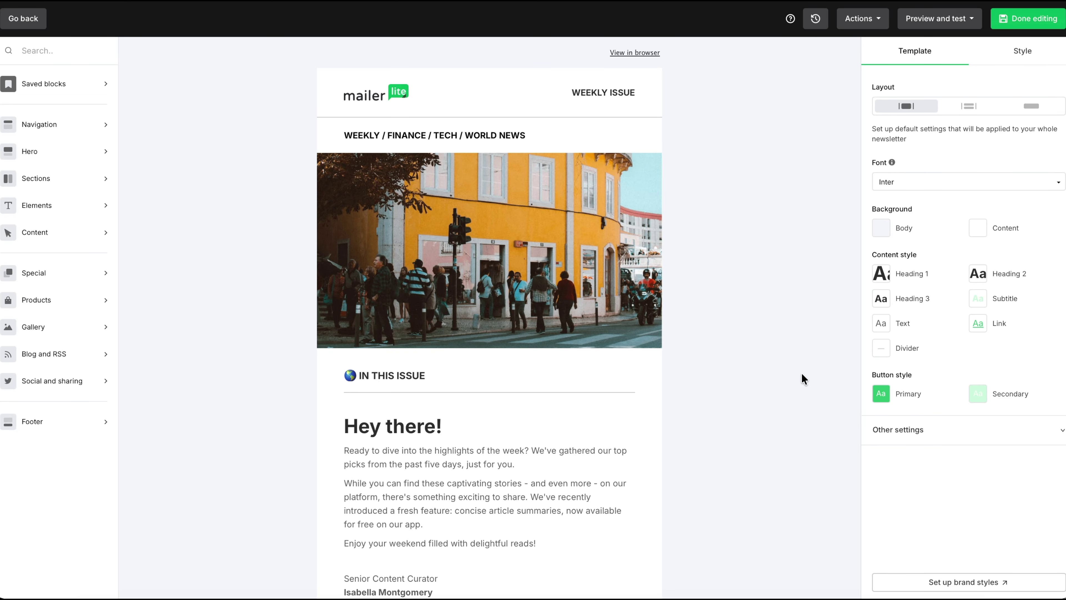
pyautogui.click(951, 582)
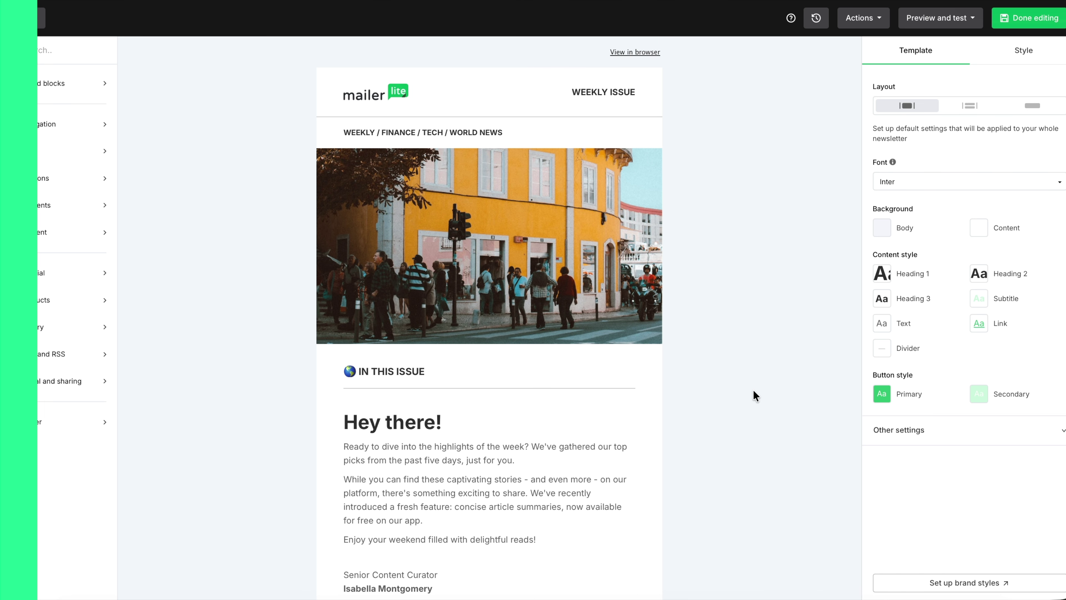
# Step: Delete the "WEEKLY / FINANCE / TECH / WORLD NEWS" text block above the main photo
pyautogui.moveTo(411, 151)
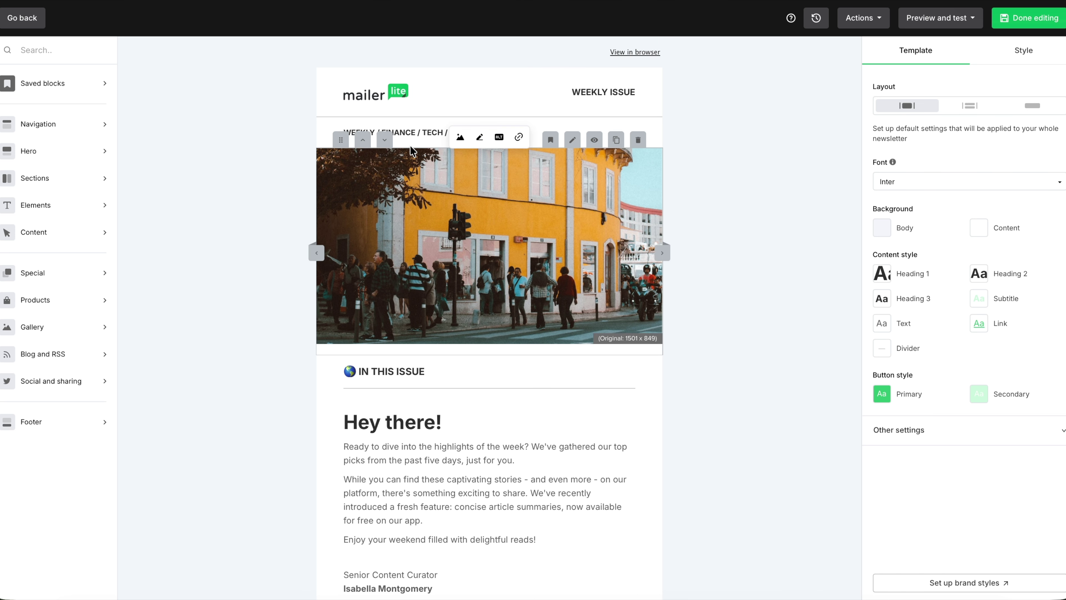
pyautogui.click(422, 132)
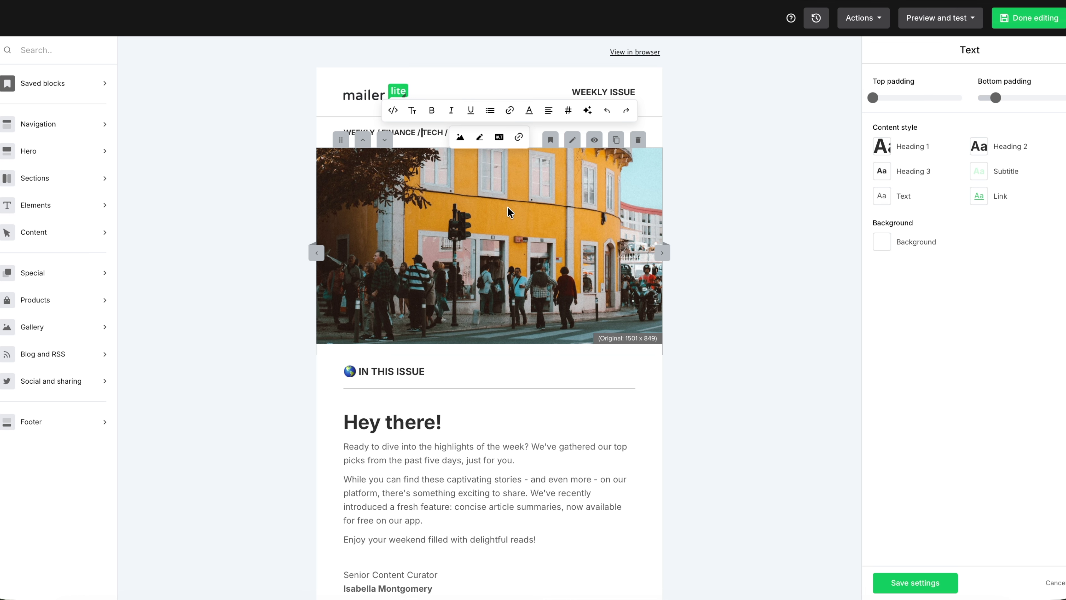
pyautogui.click(809, 135)
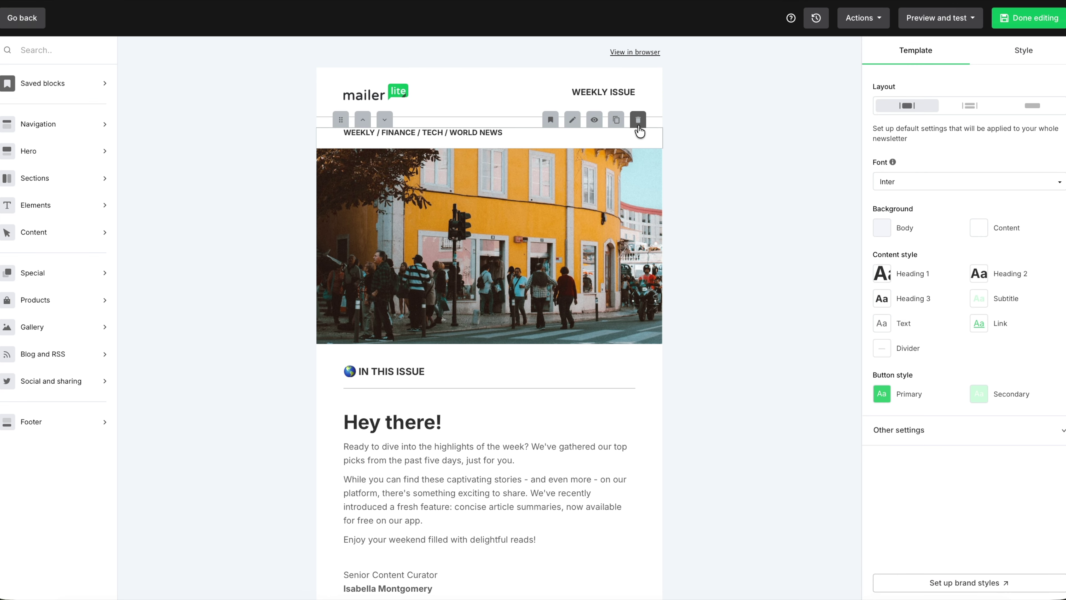
pyautogui.click(638, 121)
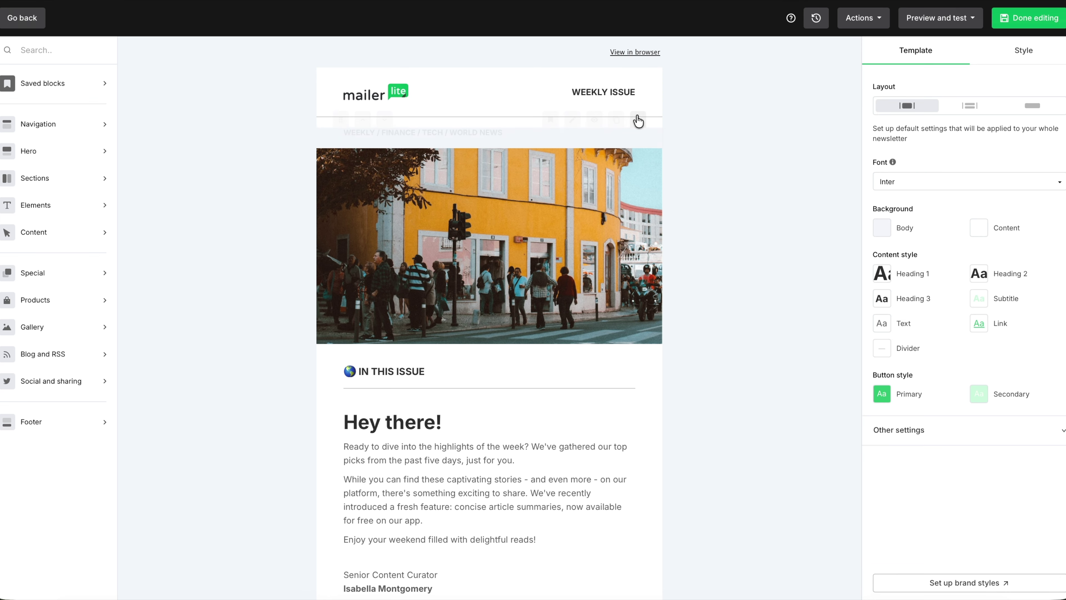
# Step: Replace the "WEEKLY ISSUE" text beside the header logo with "Your morning update"
pyautogui.click(592, 92)
pyautogui.moveTo(571, 93); pyautogui.dragTo(641, 93)
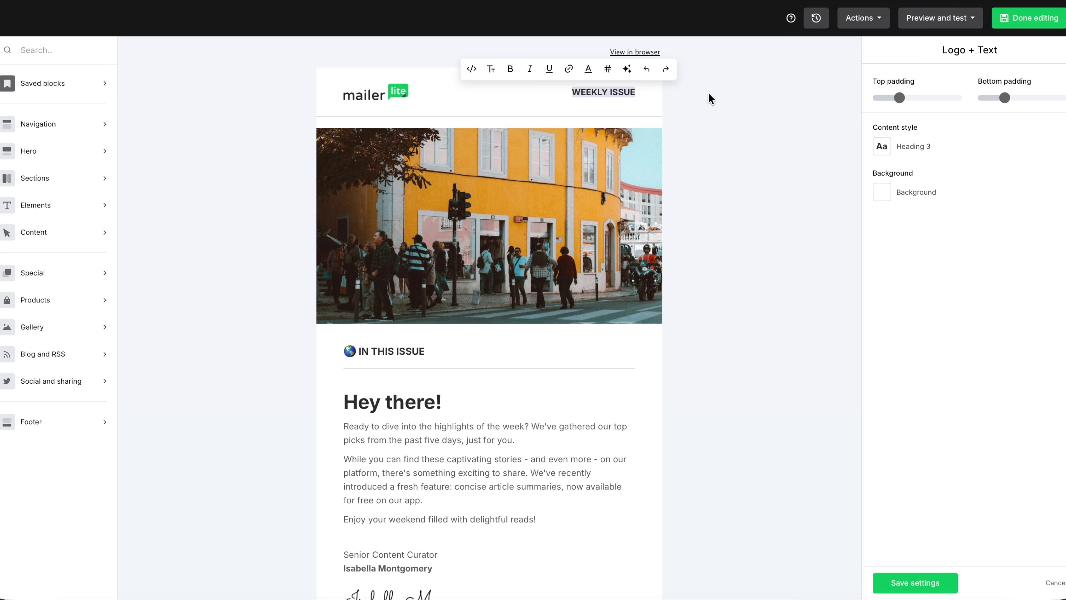
pyautogui.write('Your morning update')
# Step: Remove the globe emoji and the space after it from the "IN THIS ISSUE" heading
pyautogui.click(386, 349)
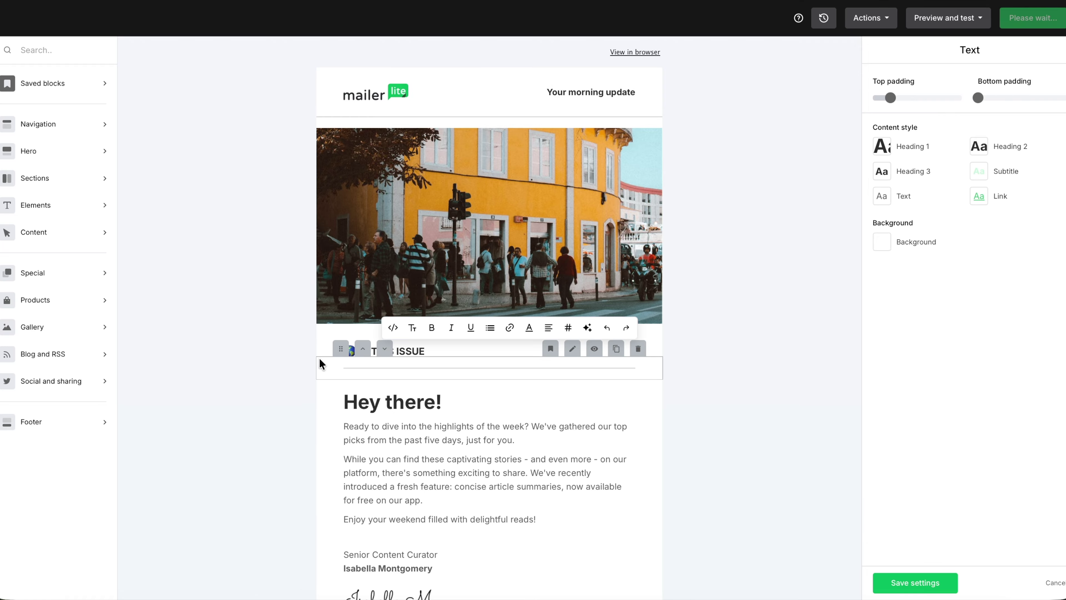
pyautogui.press('Left')
pyautogui.press('Left')
pyautogui.press('Left')
pyautogui.press('Left')
pyautogui.press('Left')
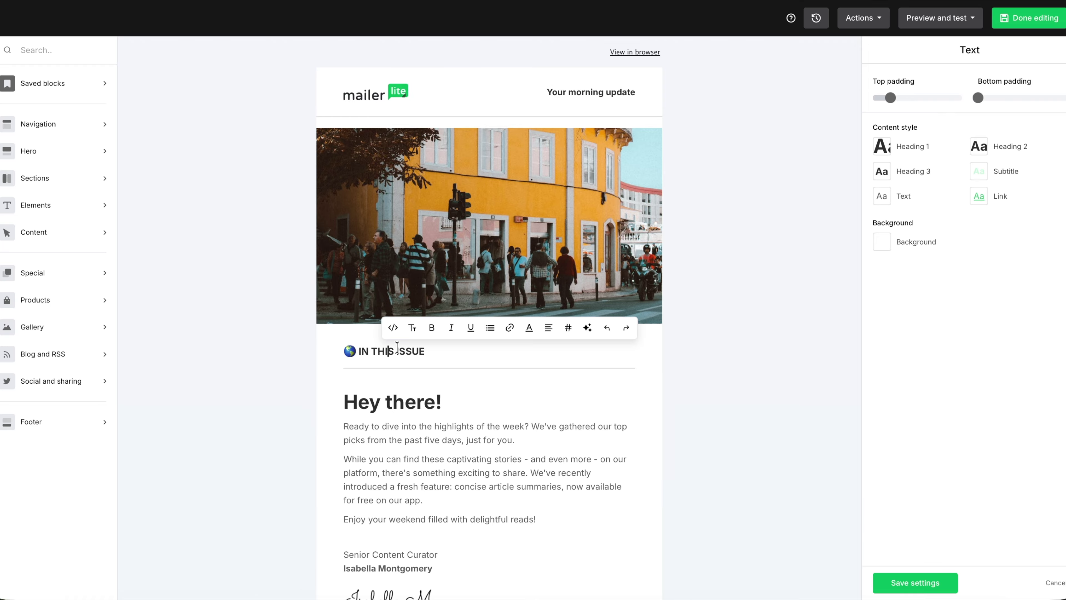
pyautogui.press('BackSpace')
pyautogui.press('BackSpace')
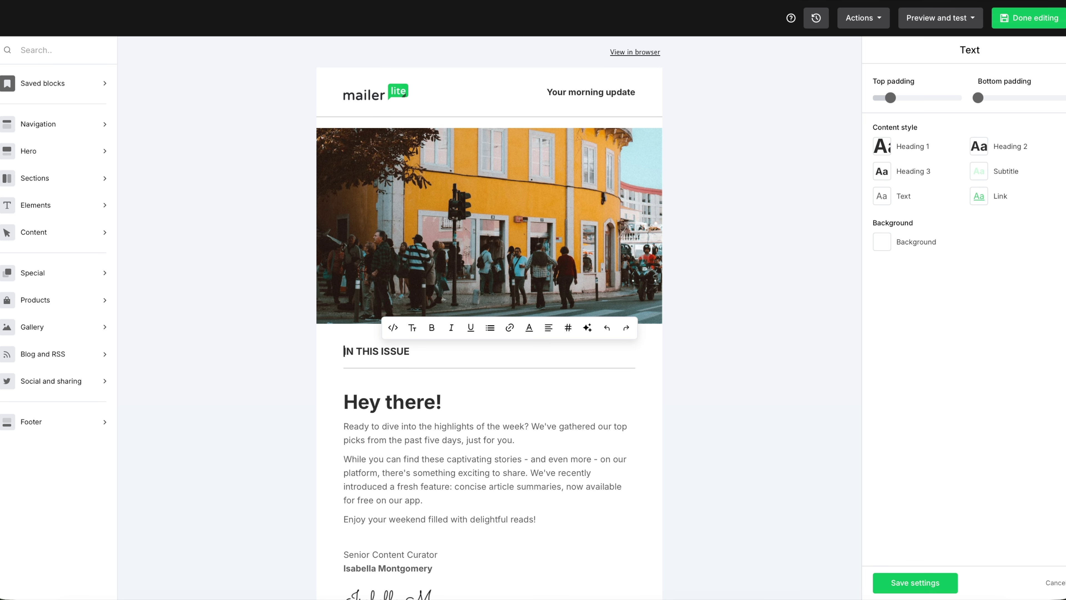
# Step: Personalise the "Hey there!" heading with a comma and the subscriber name variable so it reads "Hey there, {$name} !"
pyautogui.click(554, 431)
pyautogui.scroll(-4, 554, 431)
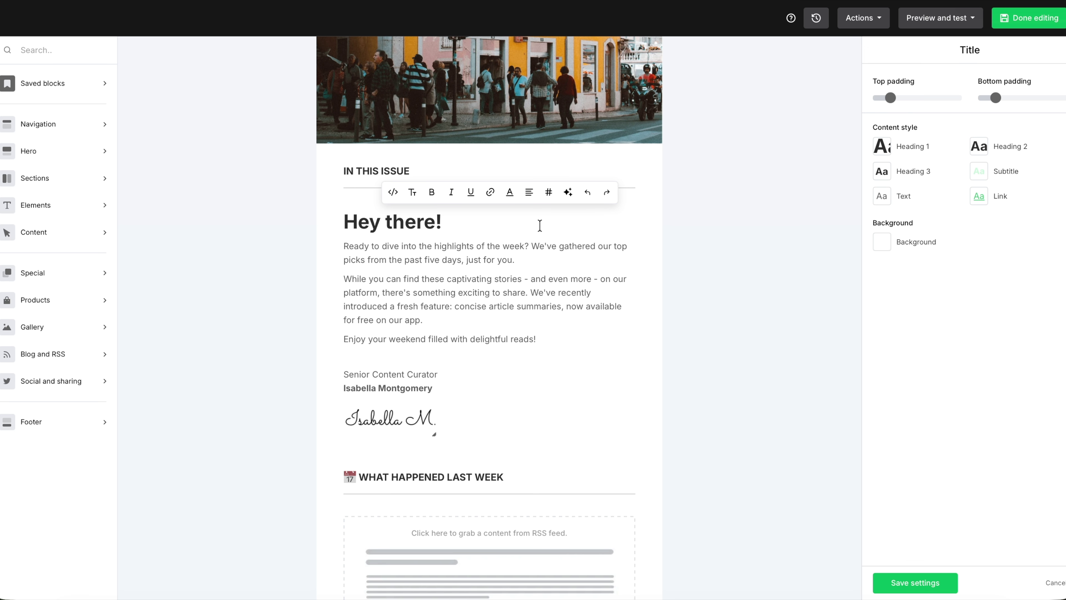
pyautogui.click(466, 222)
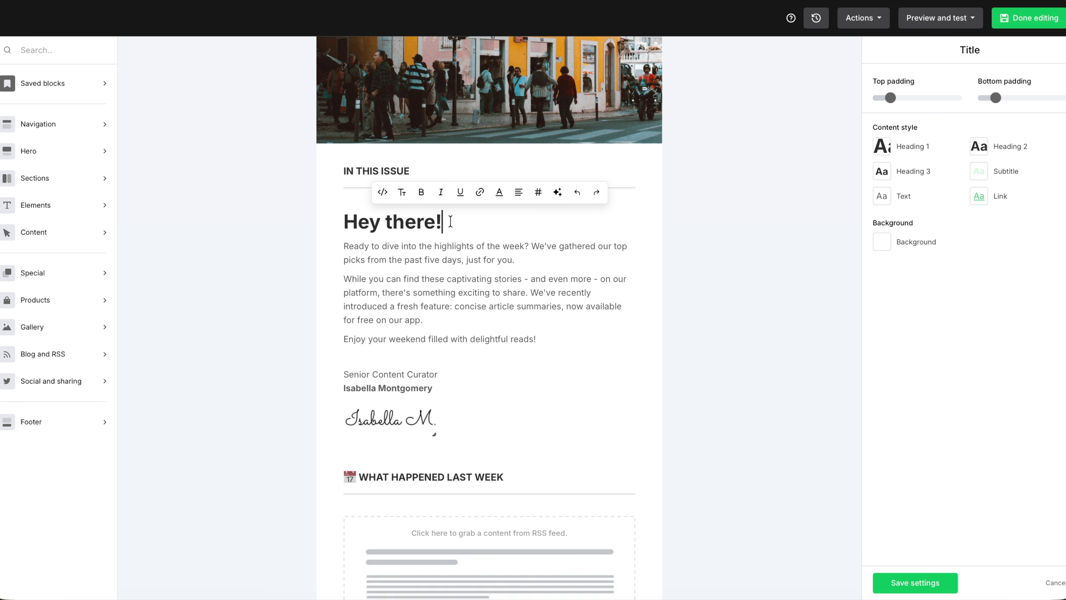
pyautogui.click(436, 222)
pyautogui.write(',')
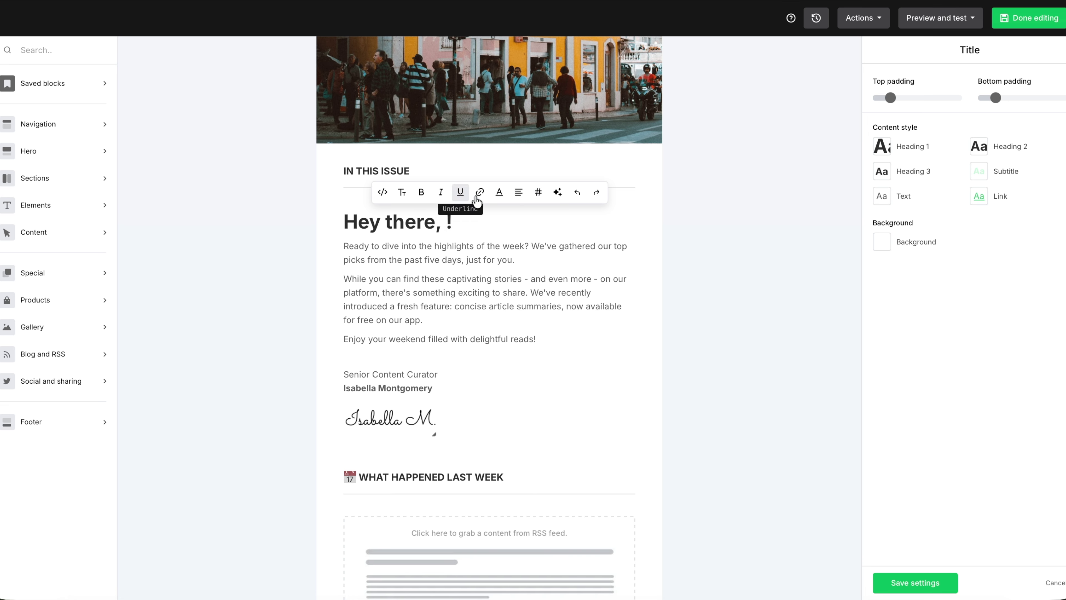
pyautogui.click(538, 192)
pyautogui.click(329, 302)
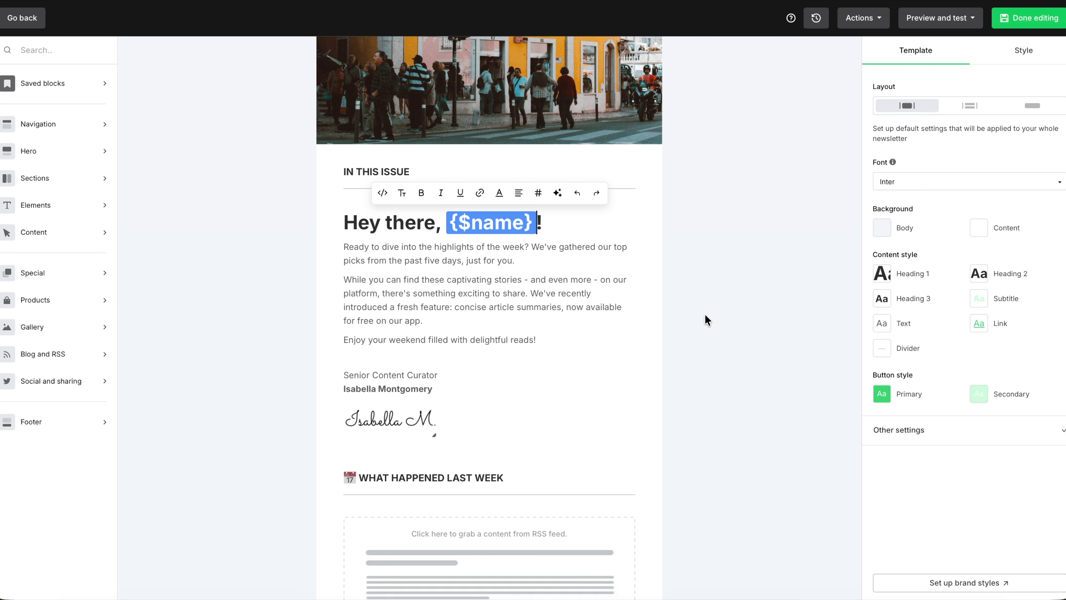
# Step: Examine the settings of the social share block and the RSS list block lower in the newsletter
pyautogui.scroll(-7, 705, 320)
pyautogui.scroll(-2, 705, 320)
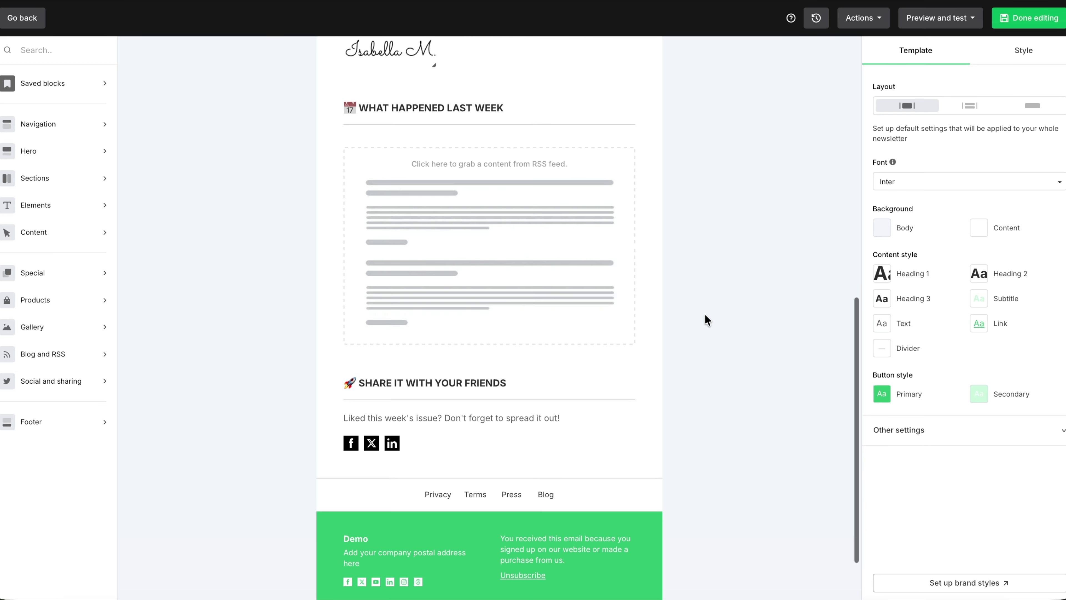
pyautogui.click(424, 457)
pyautogui.click(1007, 219)
pyautogui.click(866, 229)
pyautogui.scroll(3, 588, 436)
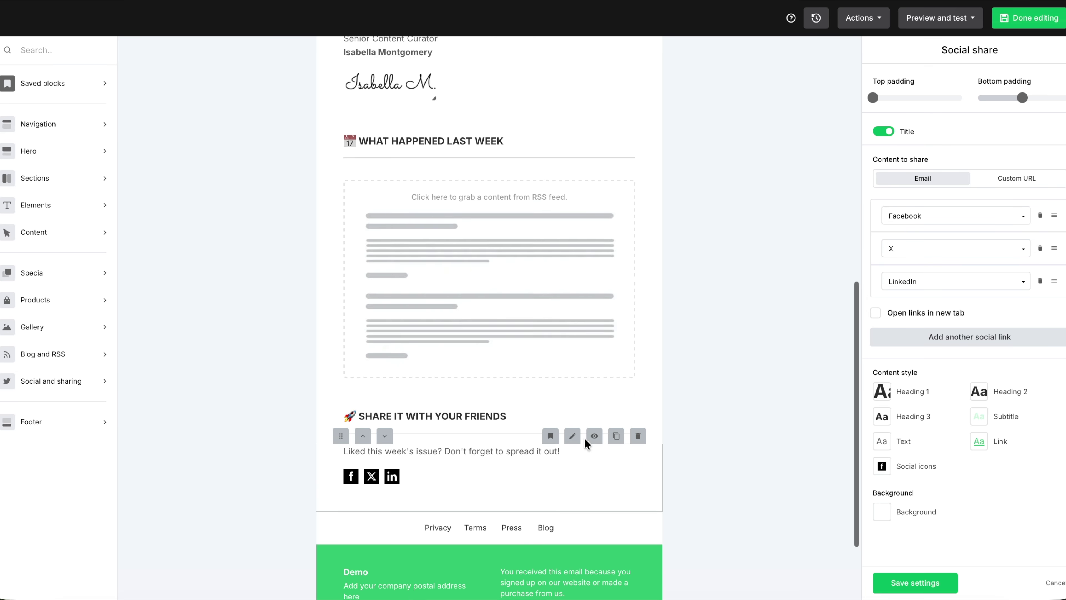
pyautogui.click(550, 368)
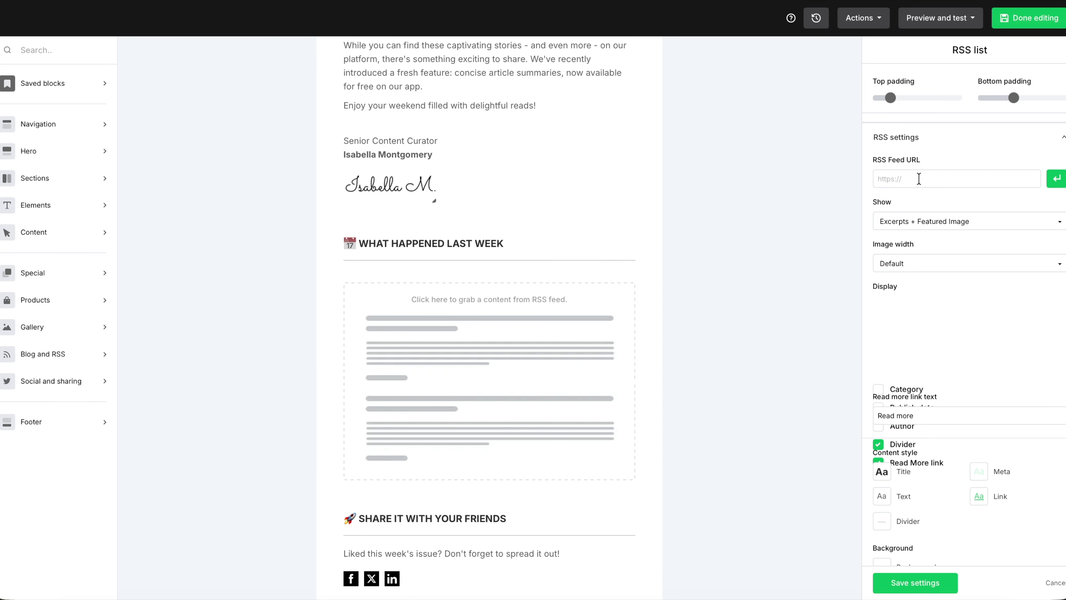
pyautogui.click(728, 290)
pyautogui.scroll(10, 728, 290)
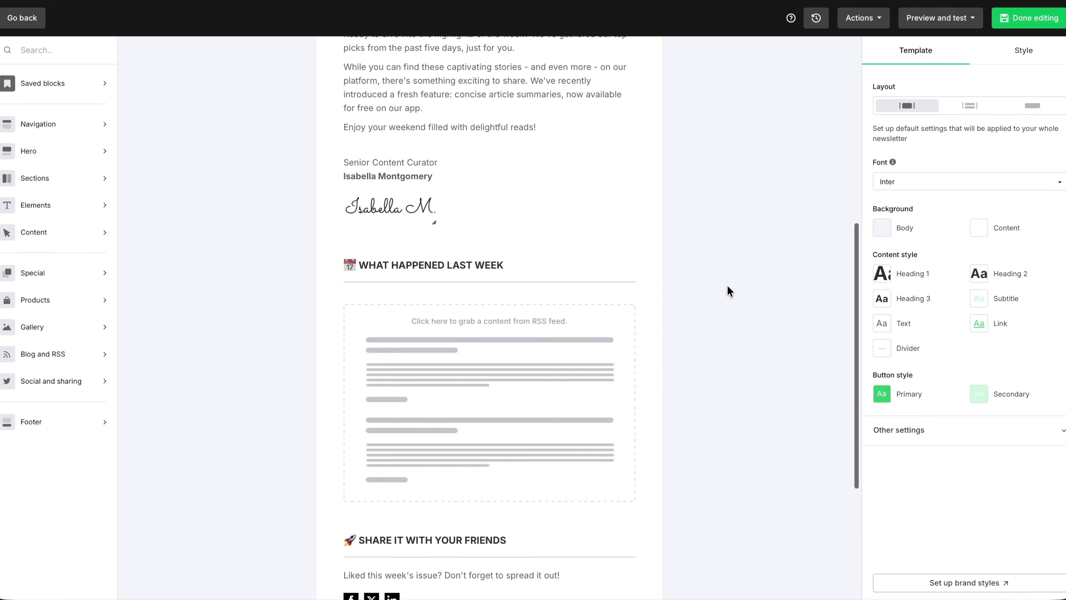
# Step: Save the newsletter design as a template named "Weekly update template"
pyautogui.click(861, 18)
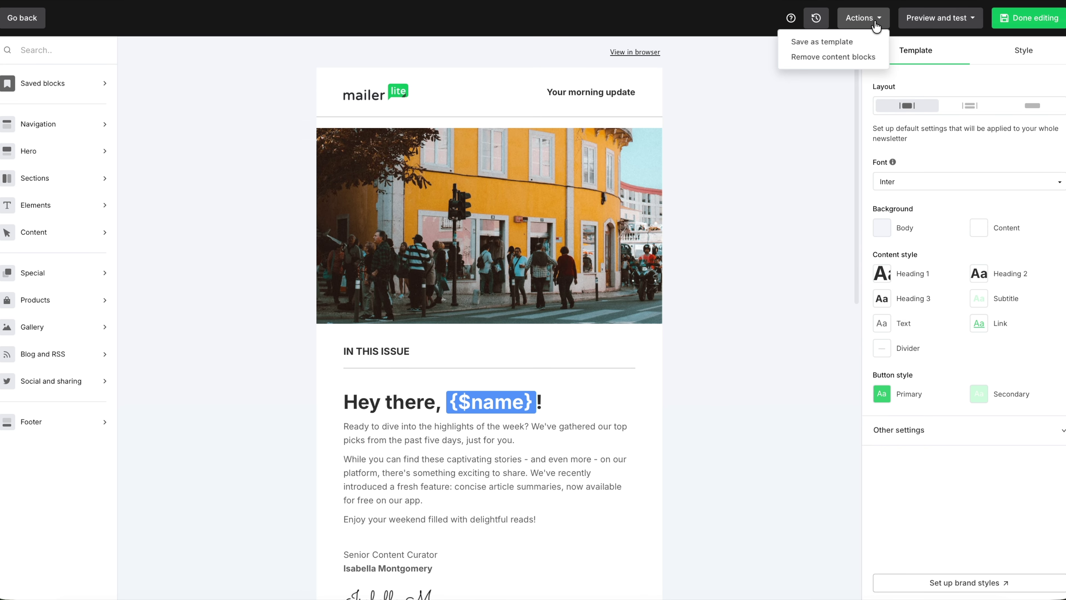
pyautogui.click(852, 41)
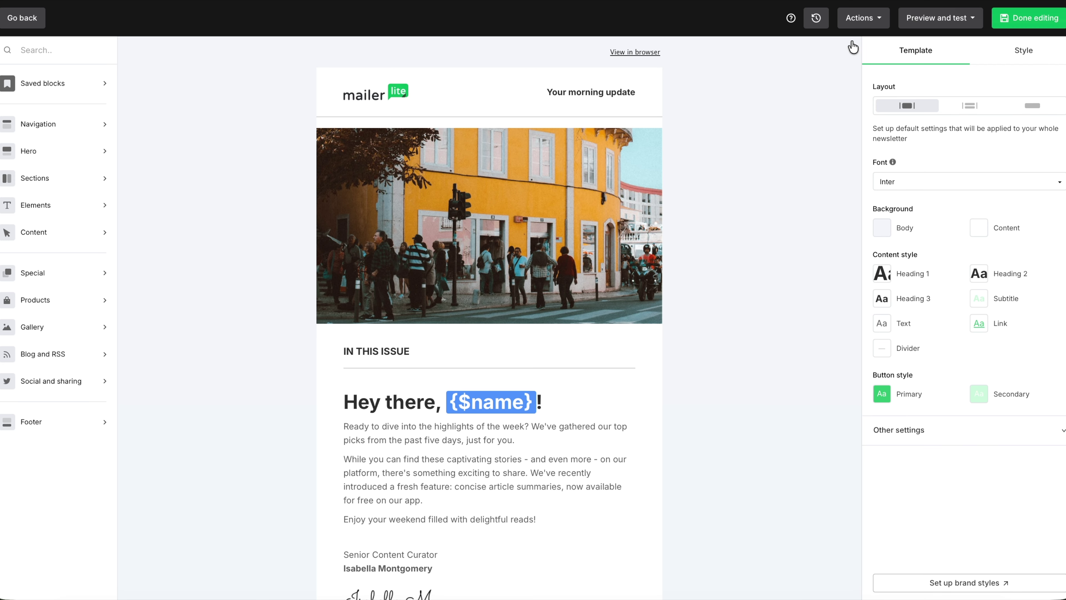
pyautogui.click(543, 301)
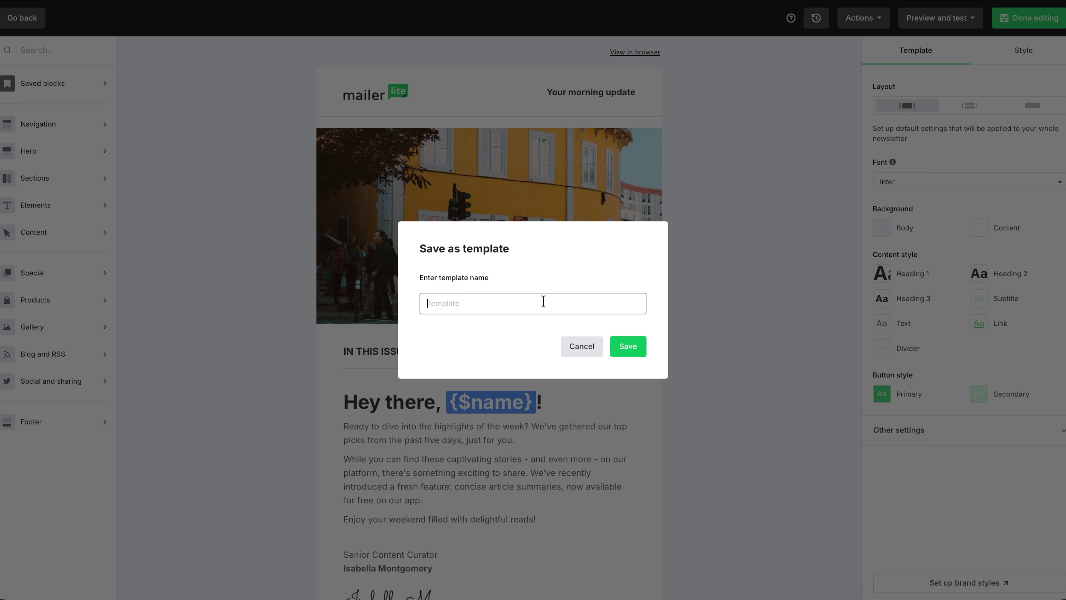
pyautogui.write('Weekly update template')
pyautogui.click(630, 351)
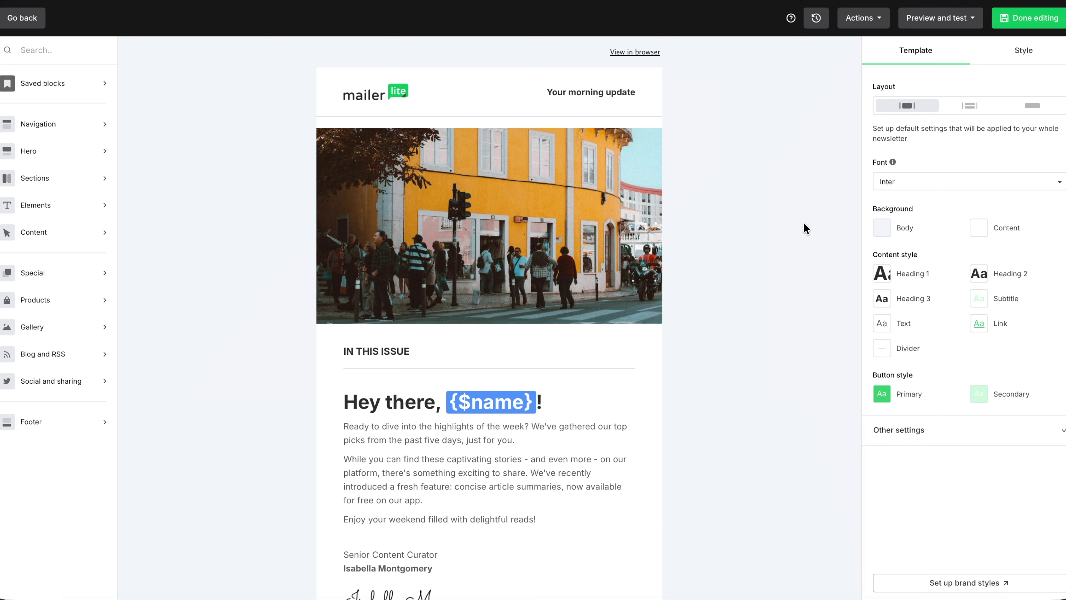
# Step: Preview the newsletter in its desktop and mobile versions, and return to the editor
pyautogui.click(946, 18)
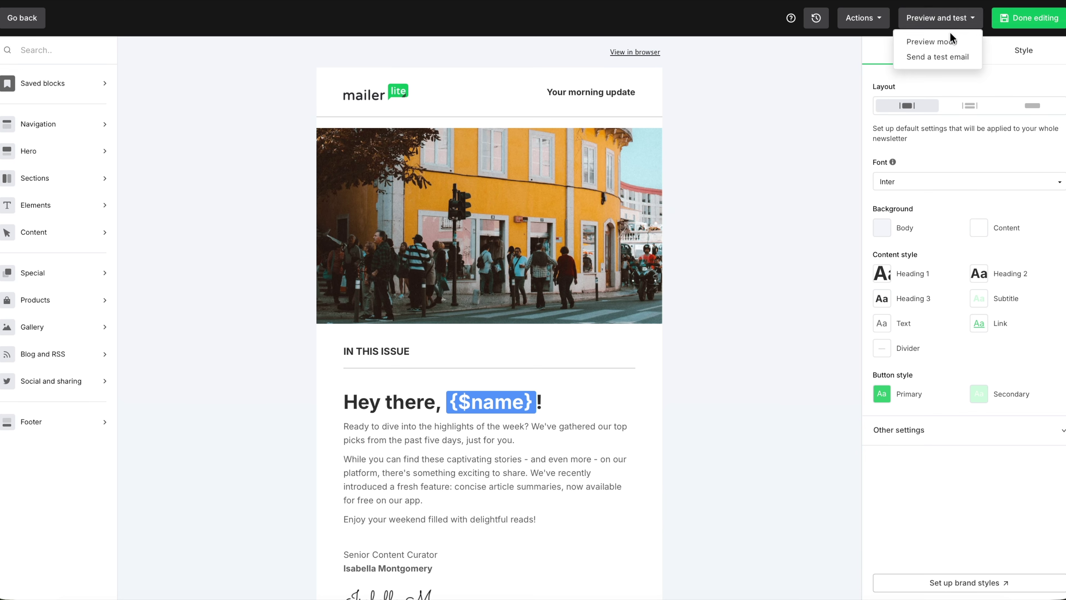
pyautogui.click(942, 43)
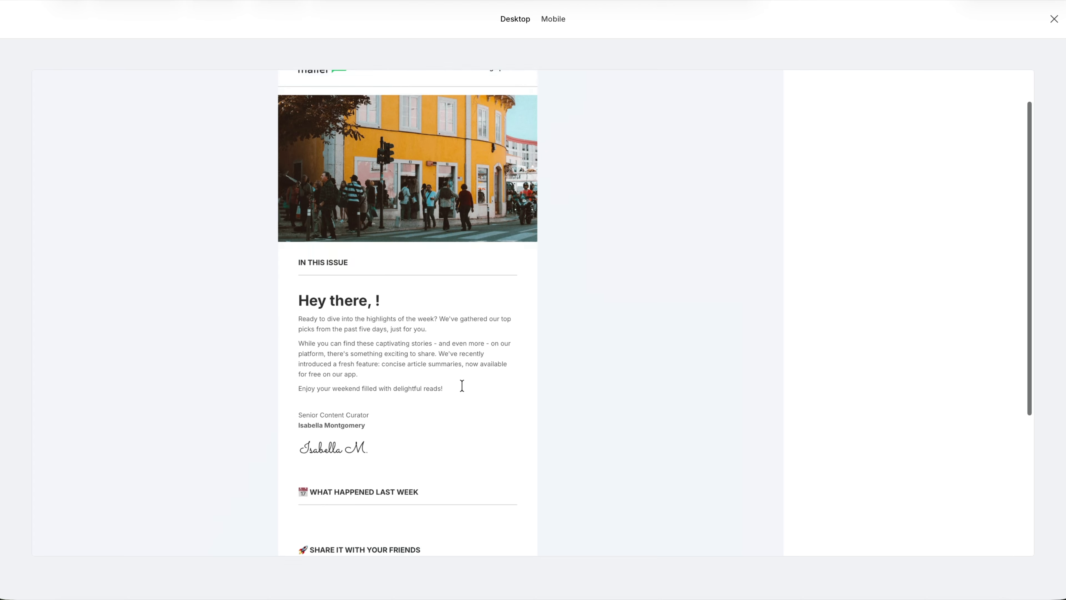
pyautogui.scroll(-4, 462, 390)
pyautogui.scroll(5, 462, 398)
pyautogui.click(552, 21)
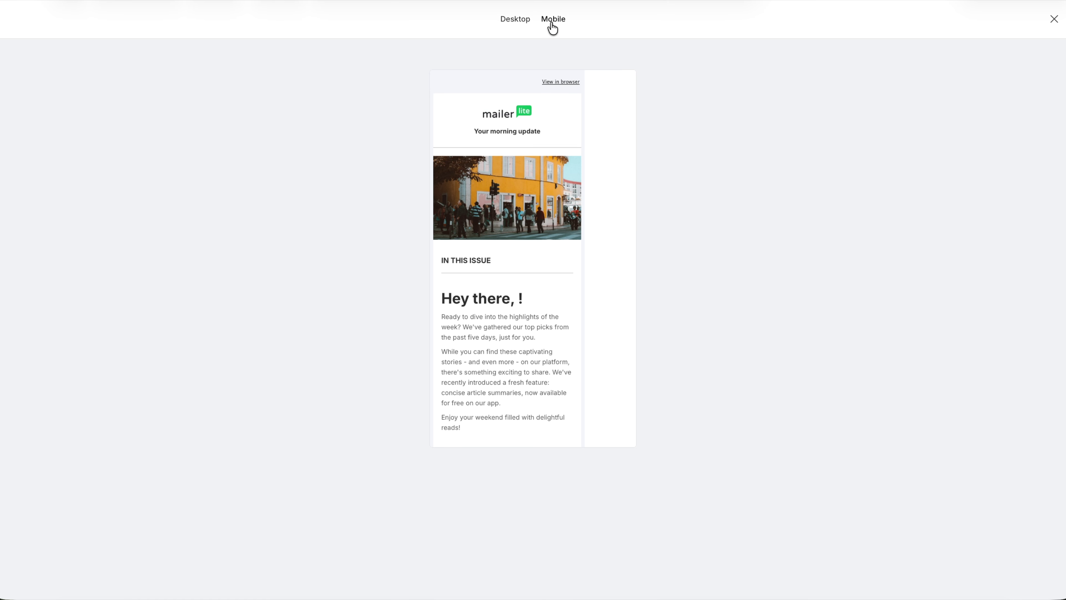
pyautogui.press('Escape')
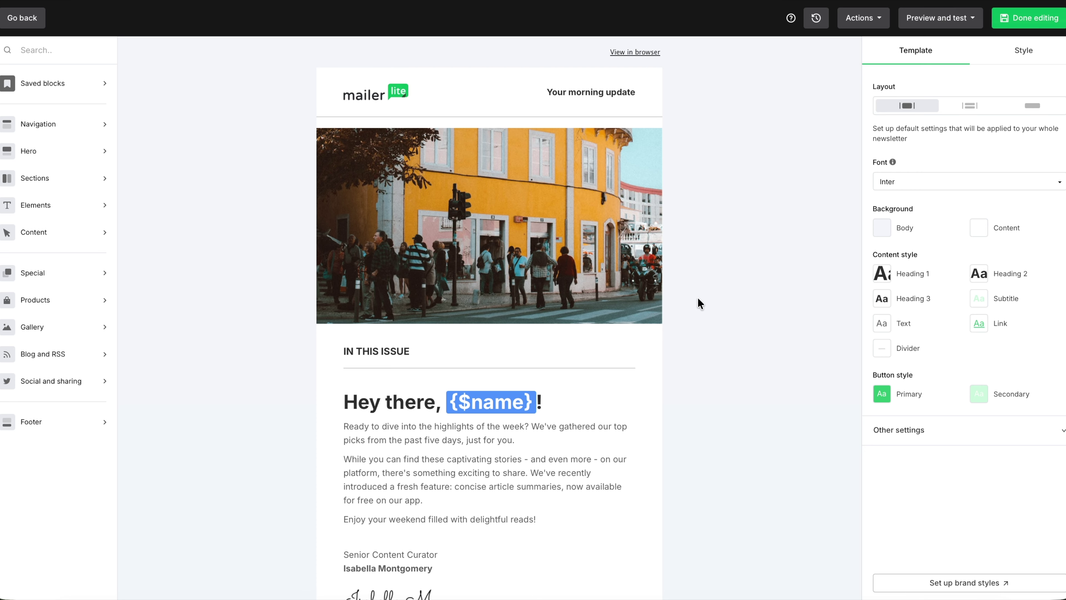
# Step: Check the newsletter design once more and finish editing to reach the campaign details
pyautogui.scroll(-10, 698, 297)
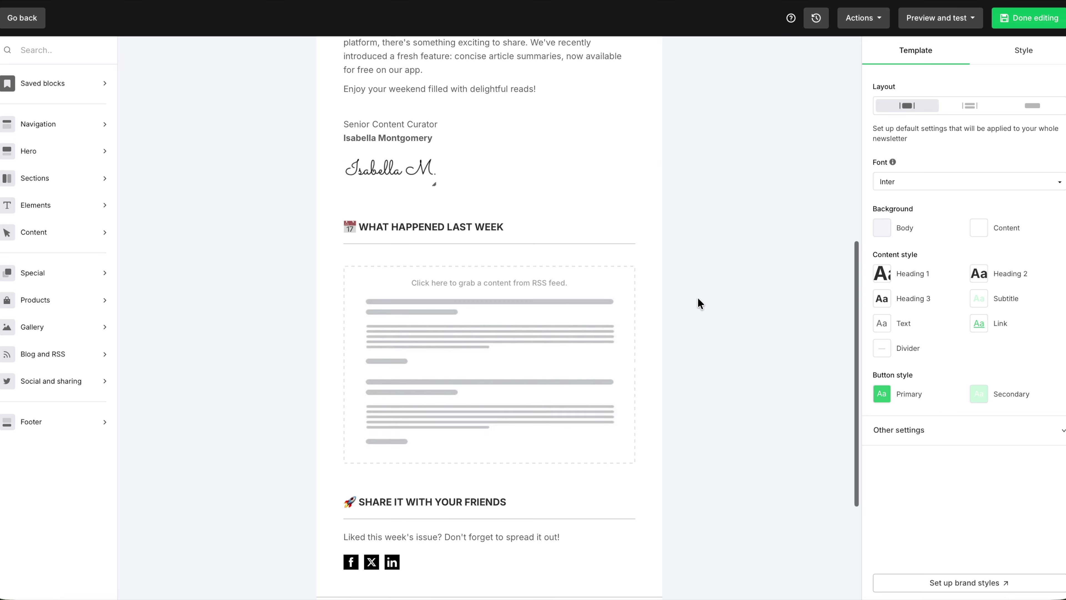
pyautogui.scroll(10, 698, 297)
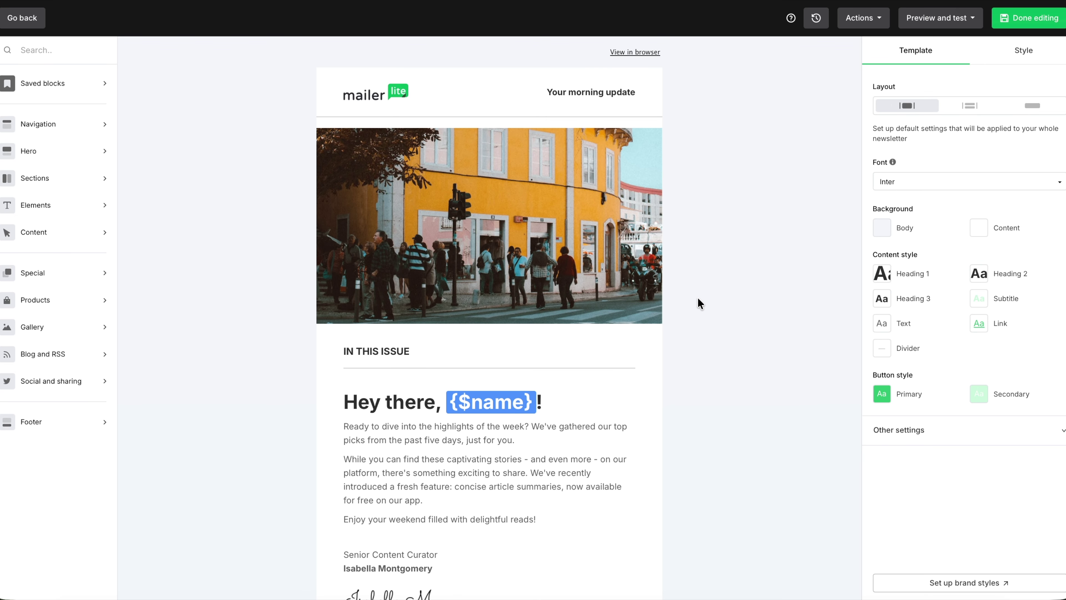
pyautogui.scroll(-1, 705, 470)
pyautogui.scroll(1, 706, 470)
pyautogui.click(1020, 21)
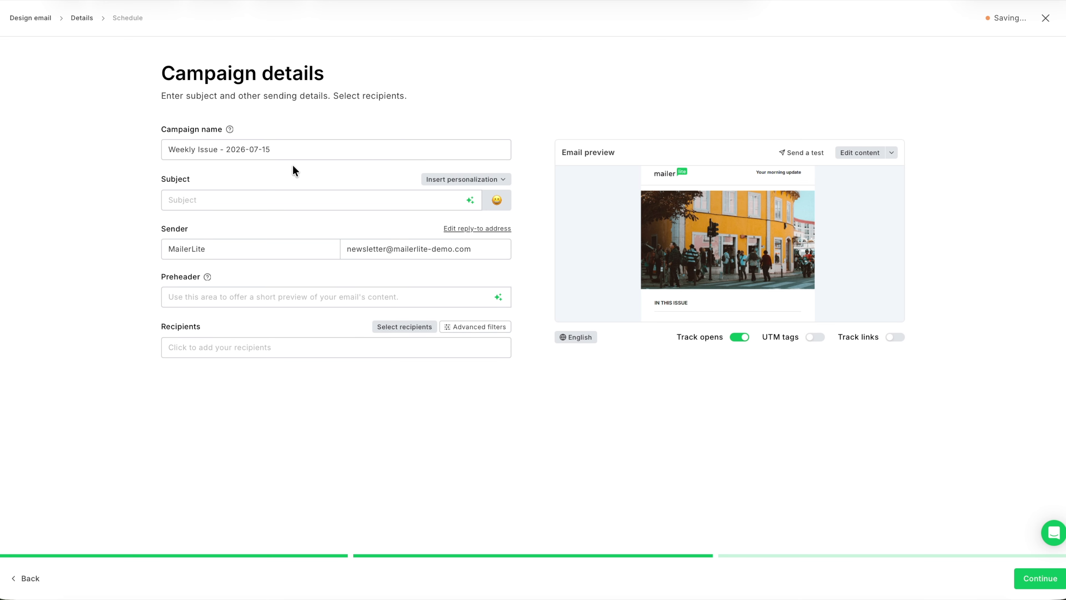
# Step: Select the entire existing campaign name for replacement
pyautogui.moveTo(271, 150); pyautogui.dragTo(155, 150)
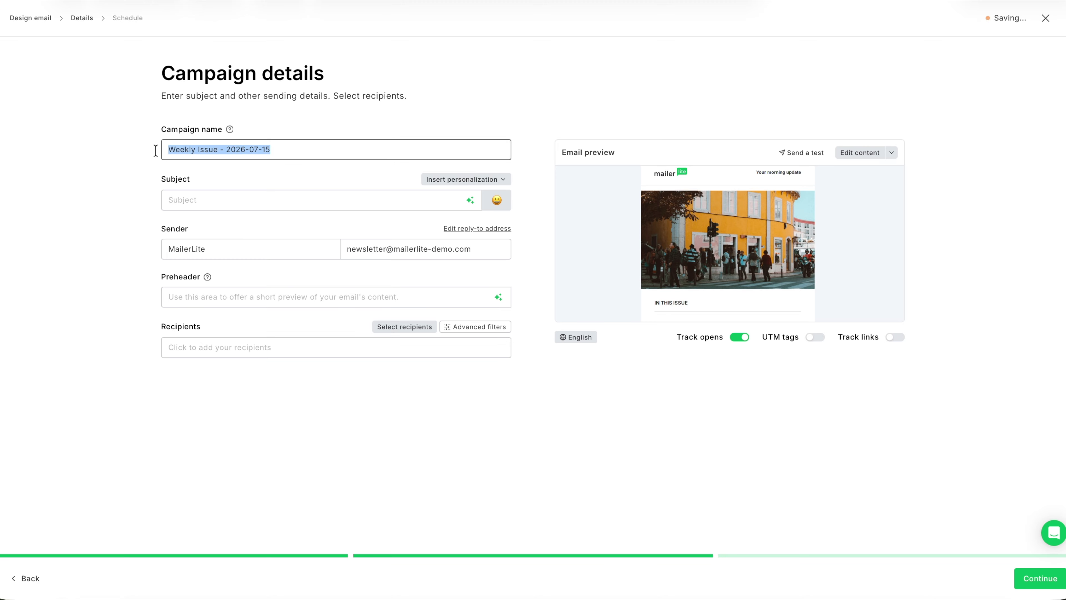